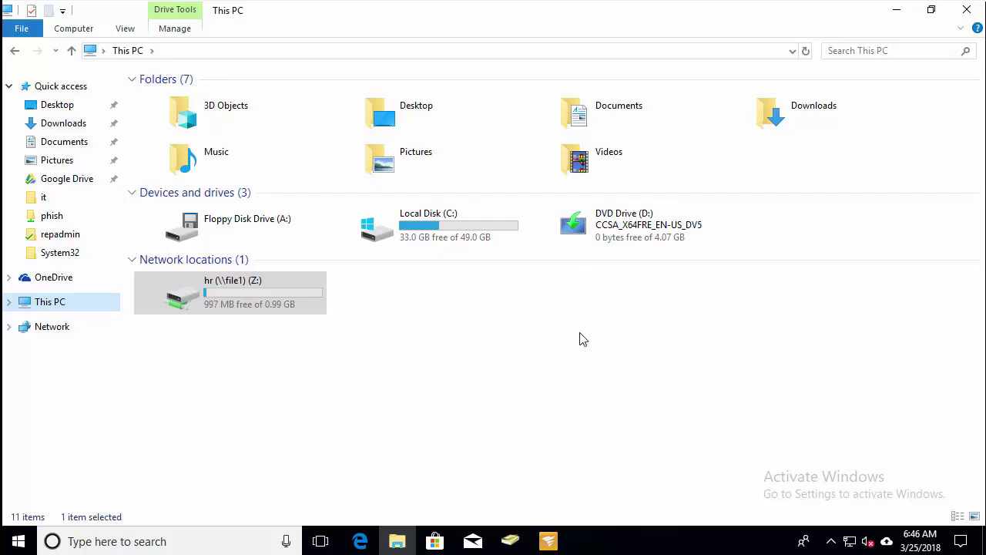
# Open the hr (\\file1) (Z:) drive, then bring up the HR unit's groups in Active Directory Users and Computers.
pyautogui.doubleClick(229, 298)
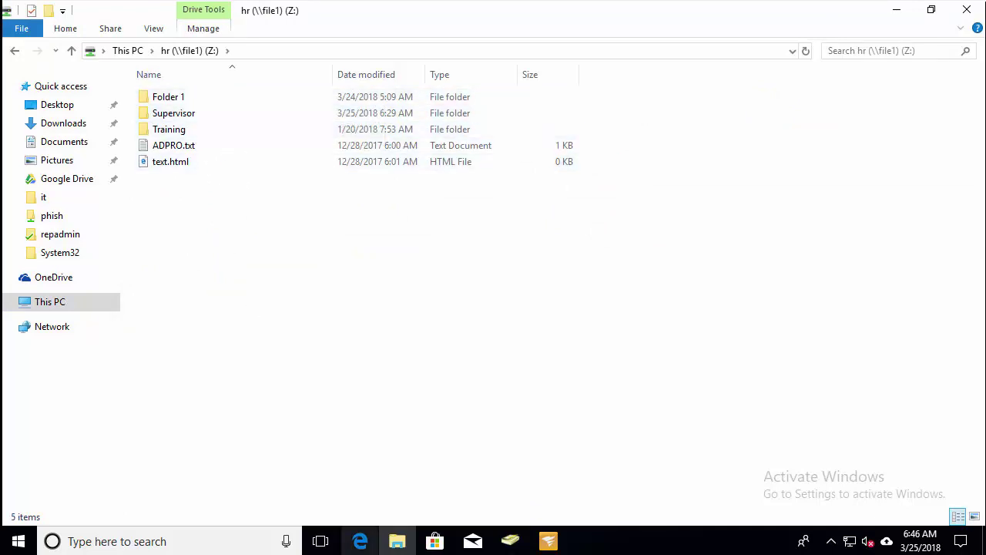
pyautogui.click(510, 541)
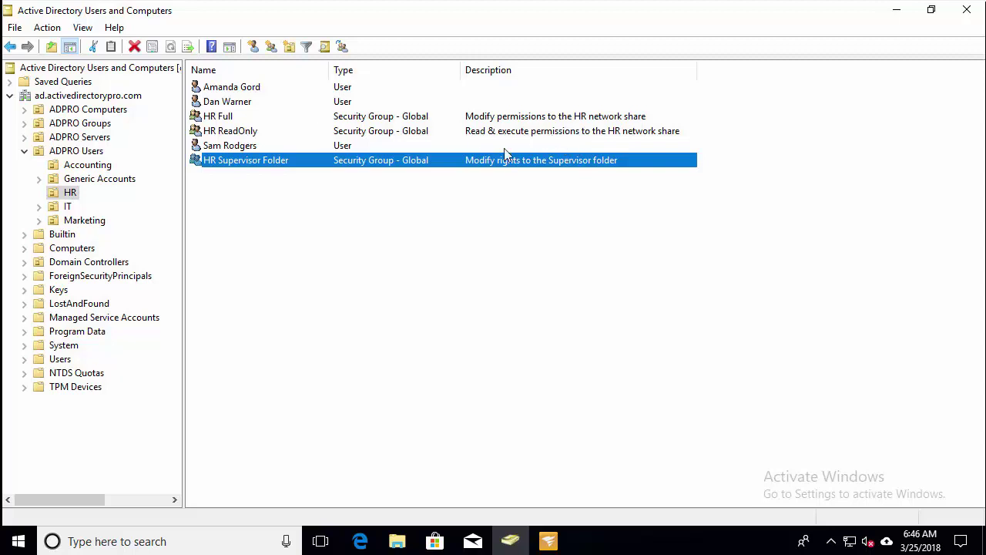
# Compare the hr drive's folders against the HR groups HR Full, HR ReadOnly and HR Supervisor Folder.
pyautogui.click(402, 542)
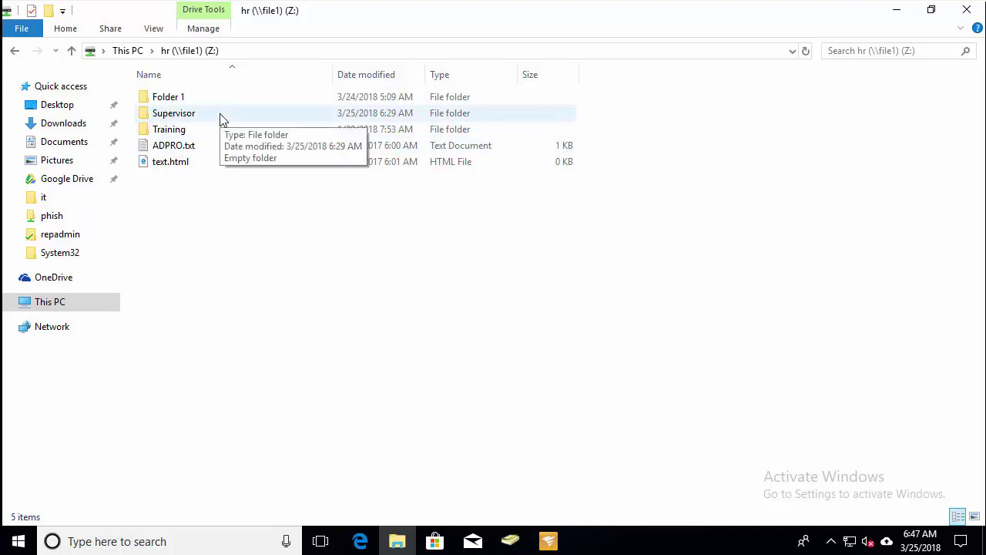
pyautogui.click(509, 542)
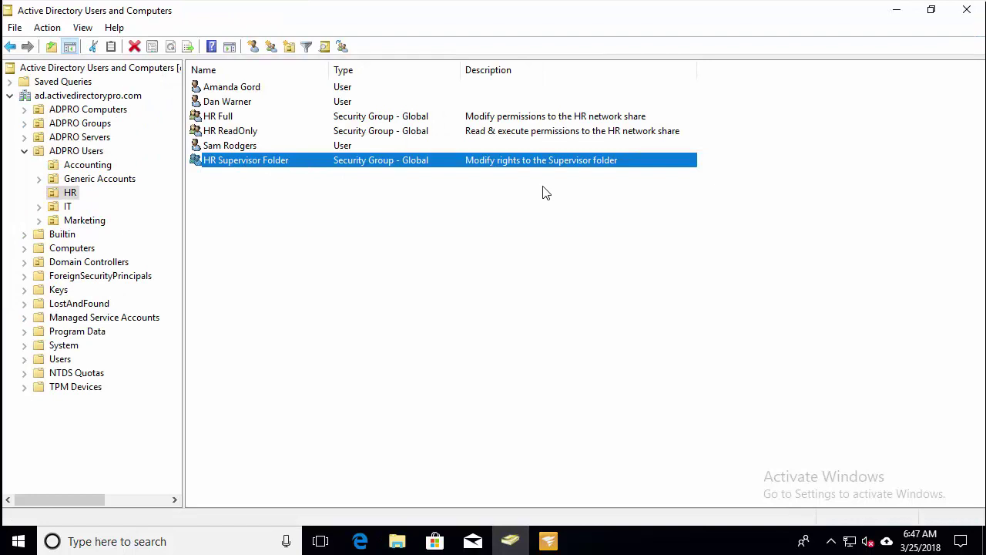
pyautogui.click(406, 544)
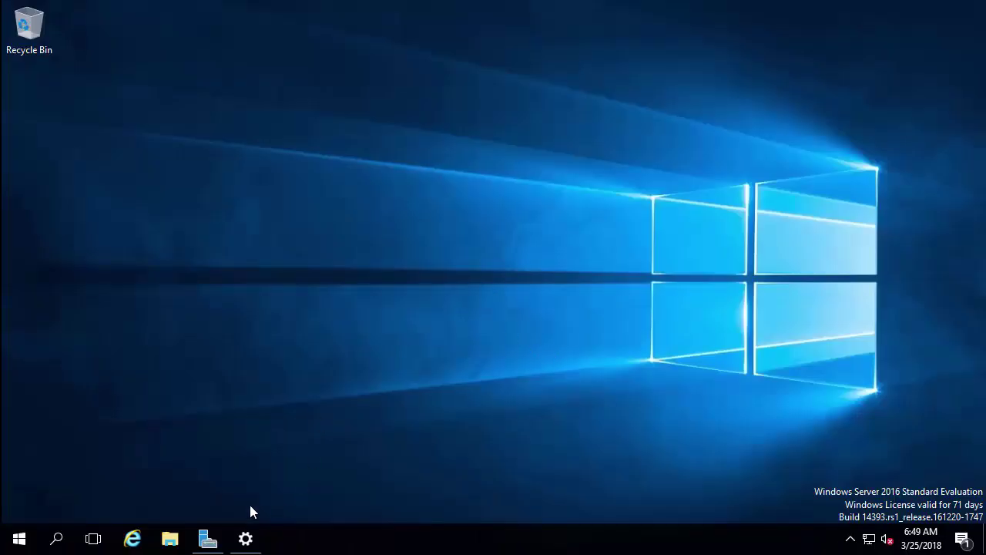
# Open File Explorer on the file server and browse New Volume (E:).
pyautogui.click(170, 538)
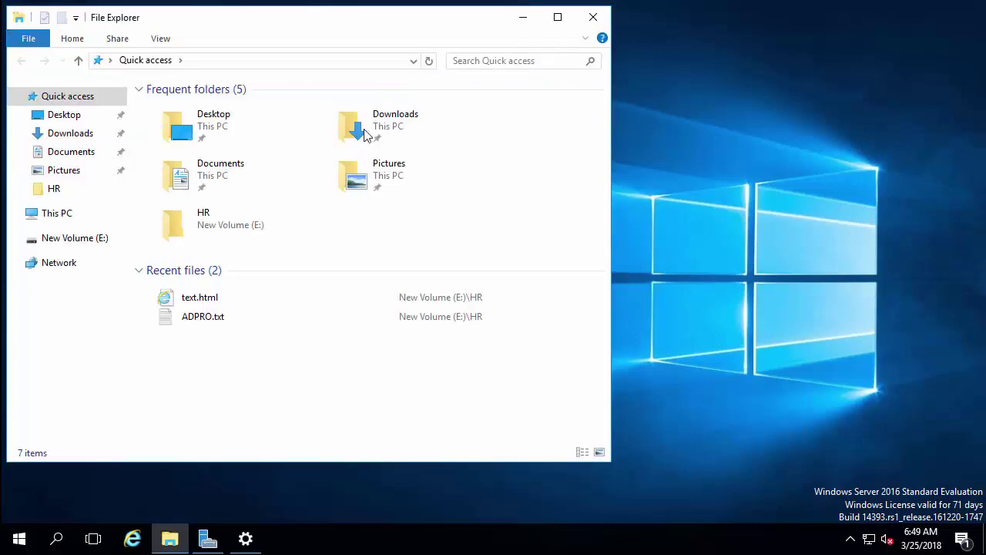
pyautogui.moveTo(341, 22); pyautogui.dragTo(451, 36)
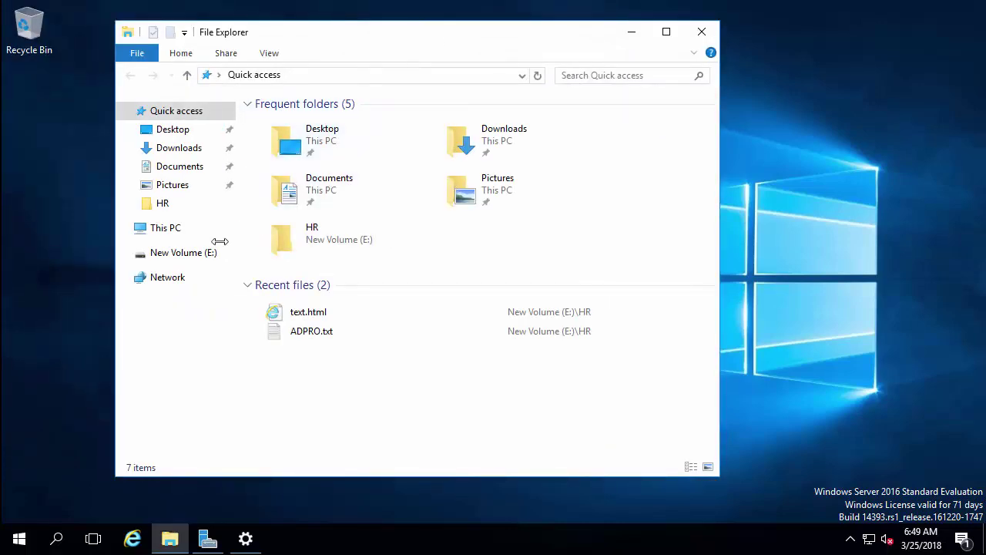
pyautogui.click(193, 253)
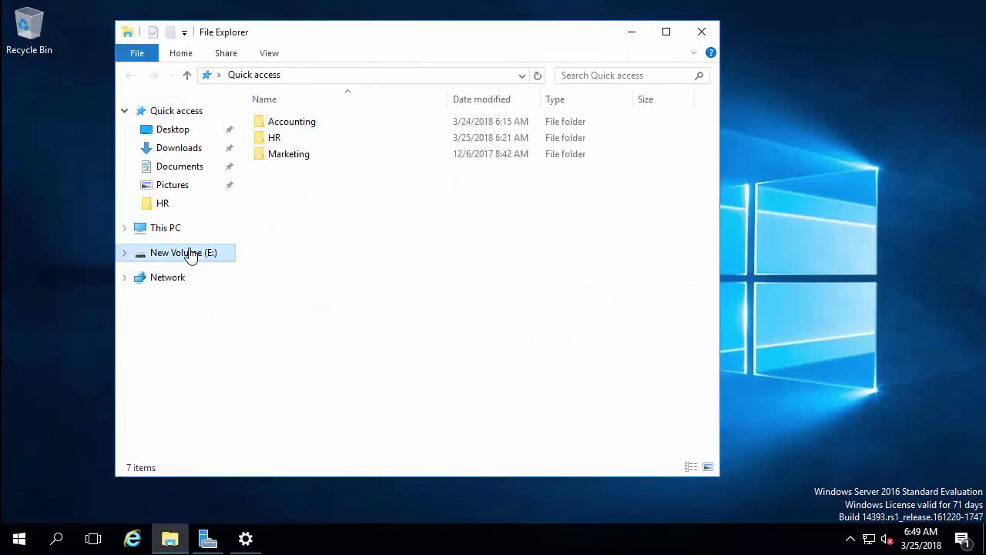
# Open the Properties of the HR folder on New Volume (E:).
pyautogui.rightClick(275, 142)
pyautogui.click(320, 424)
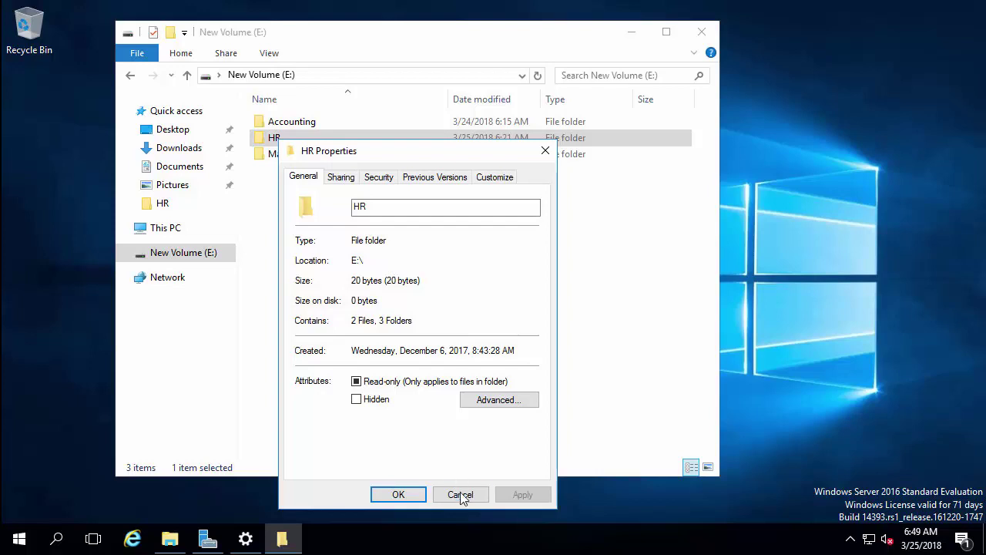
pyautogui.click(461, 495)
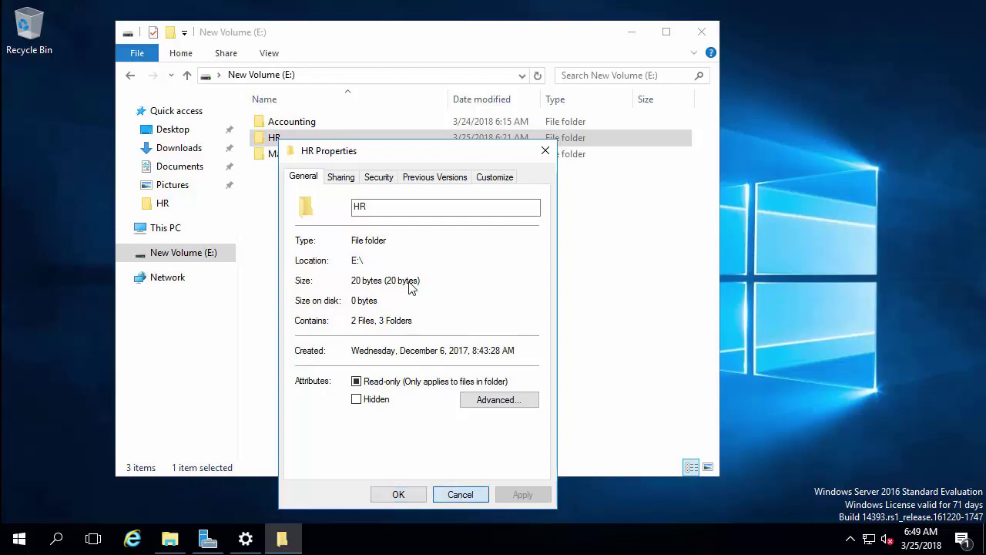
pyautogui.rightClick(281, 142)
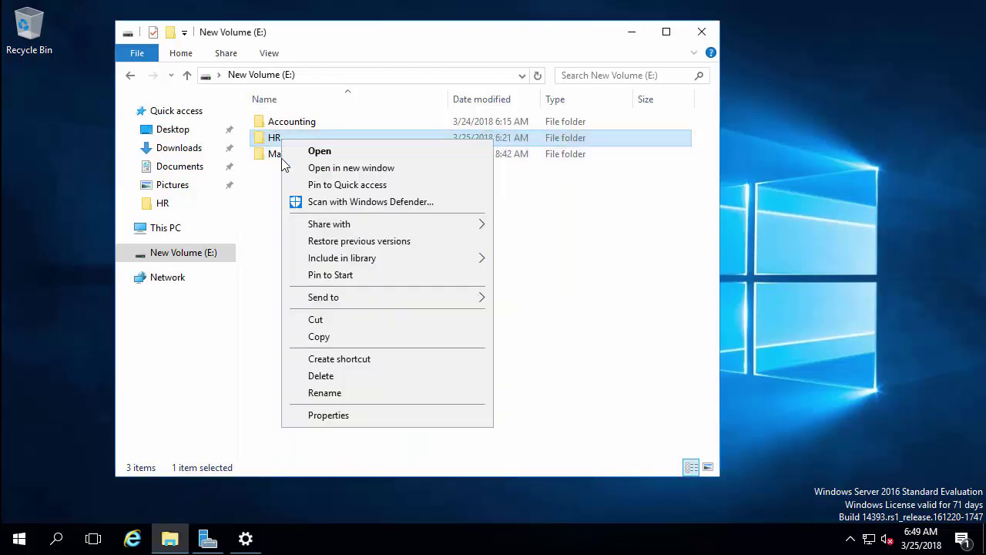
pyautogui.click(346, 418)
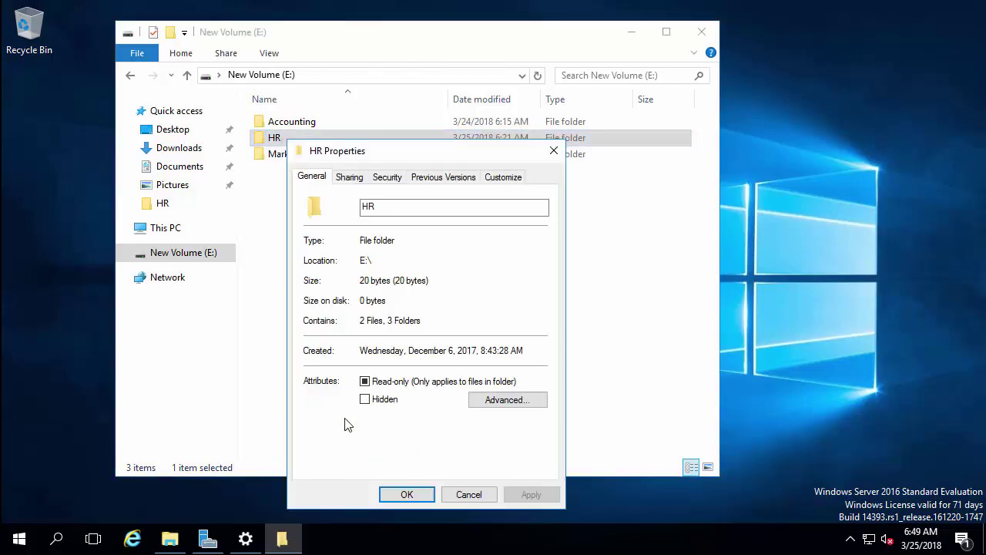
# Open HR's Advanced Security Settings from the Security tab and go to Effective Access.
pyautogui.click(391, 178)
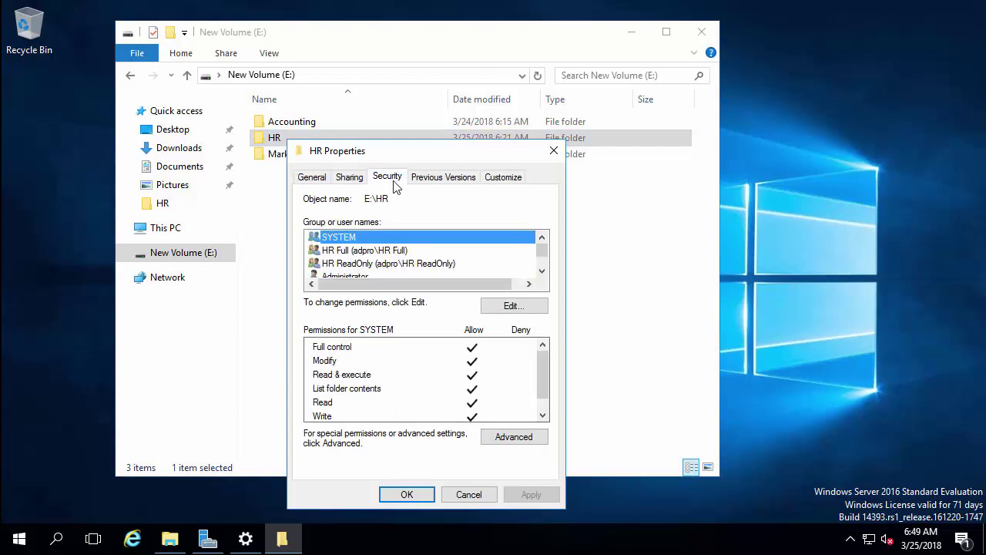
pyautogui.click(512, 437)
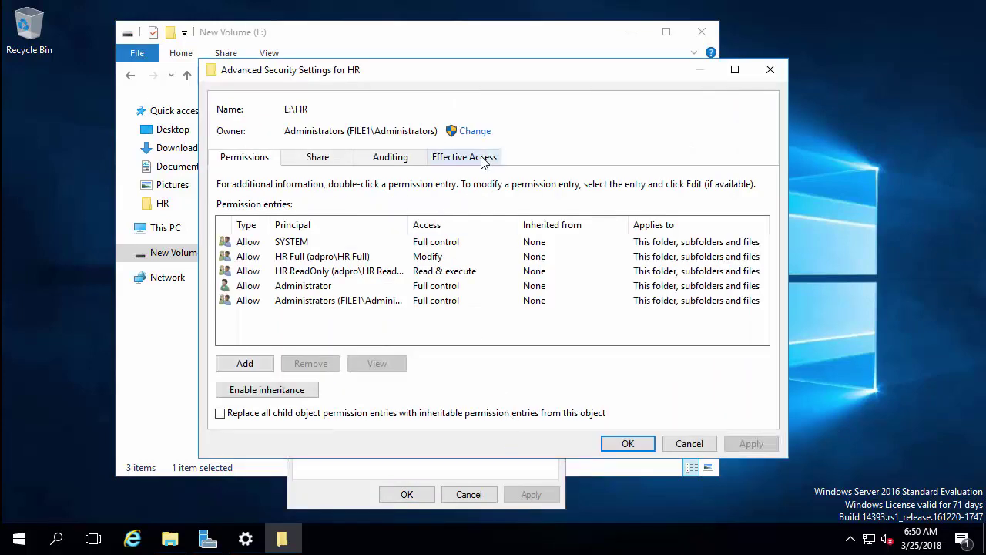
pyautogui.click(483, 160)
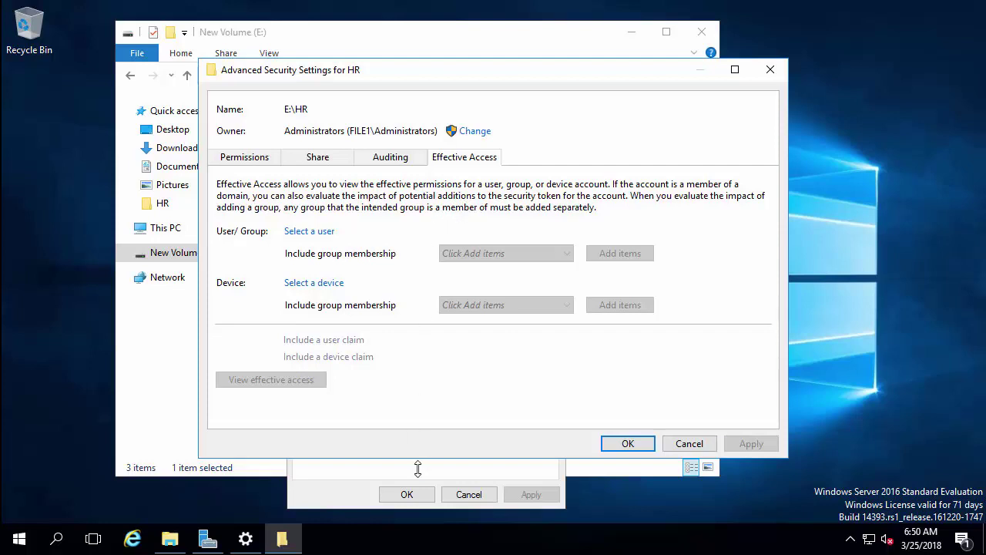
# Evaluate a domain user's effective access on E:\HR and maximize the Advanced Security Settings window.
pyautogui.click(327, 235)
pyautogui.moveTo(374, 97); pyautogui.dragTo(549, 131)
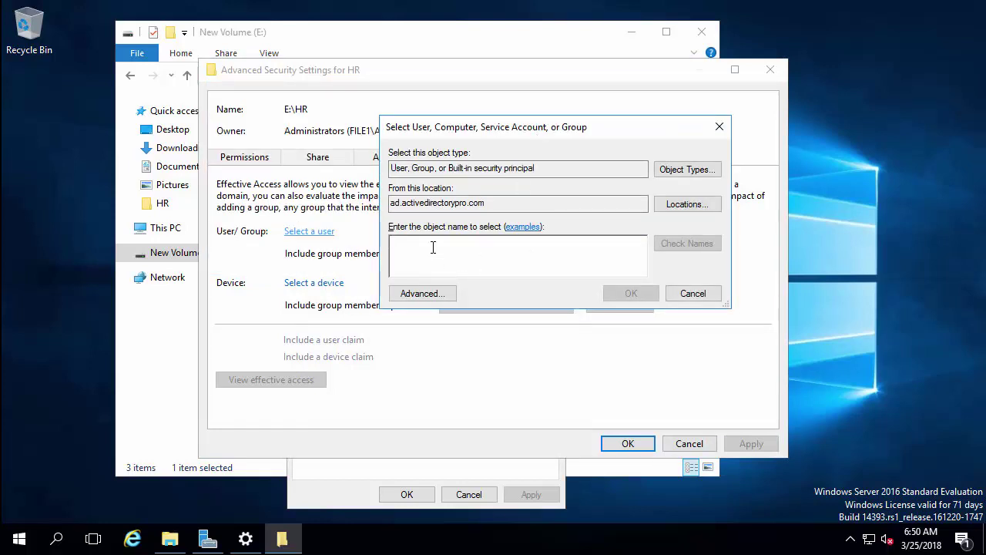
pyautogui.write('sa')
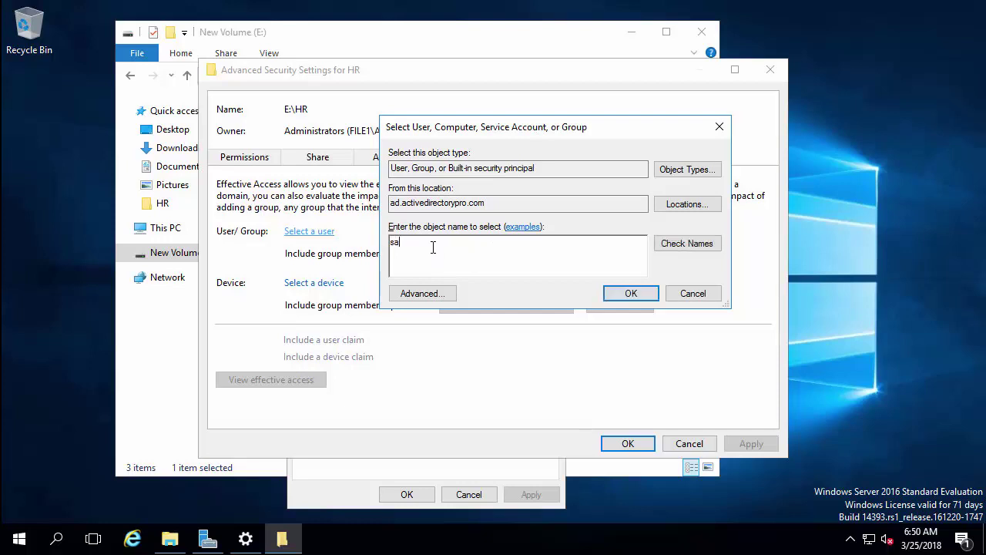
pyautogui.write('m rodgers')
pyautogui.click(673, 244)
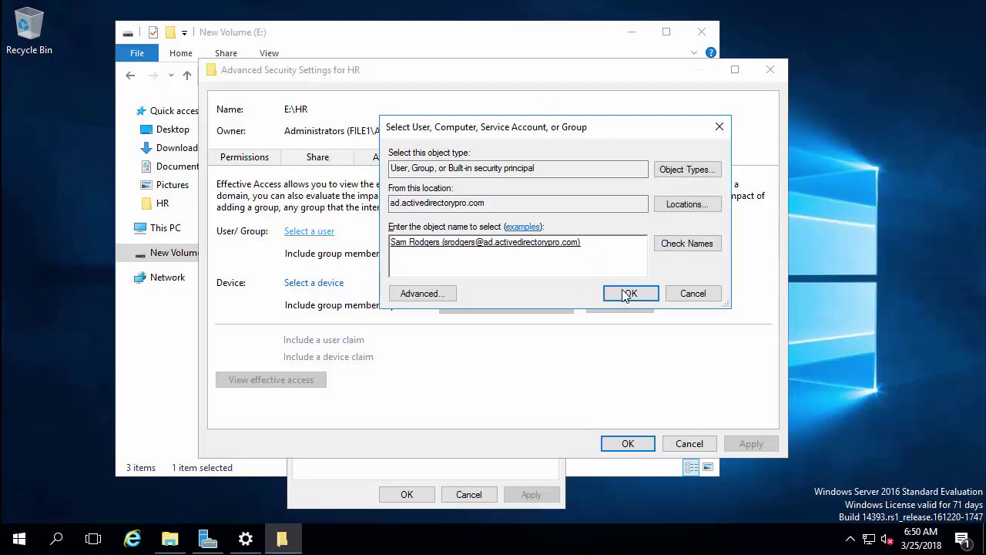
pyautogui.click(631, 293)
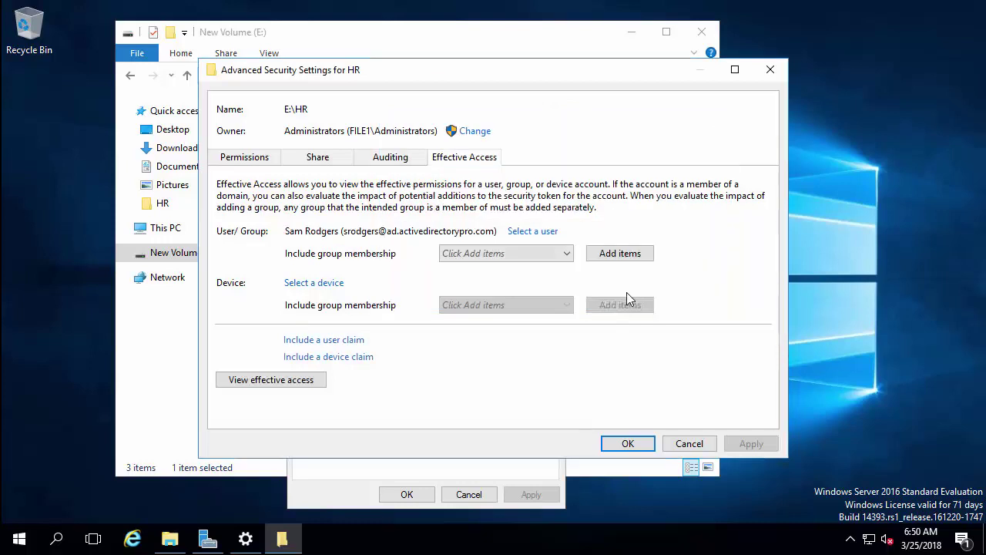
pyautogui.click(257, 382)
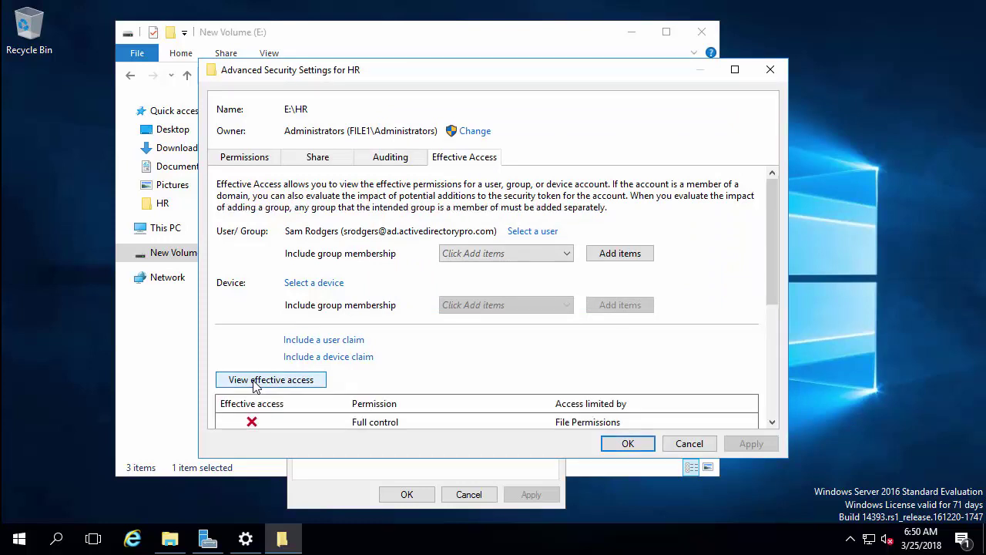
pyautogui.click(735, 70)
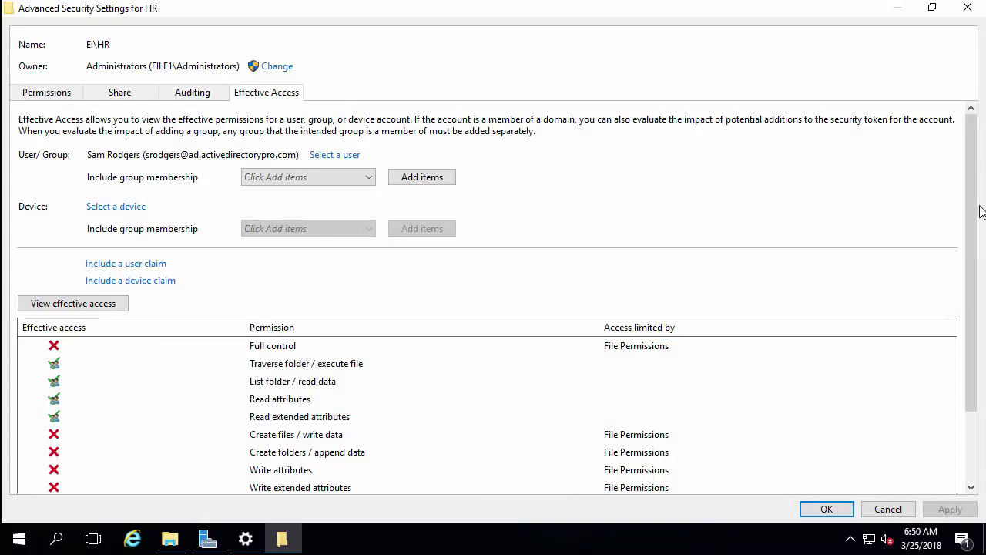
pyautogui.moveTo(976, 206); pyautogui.dragTo(975, 284)
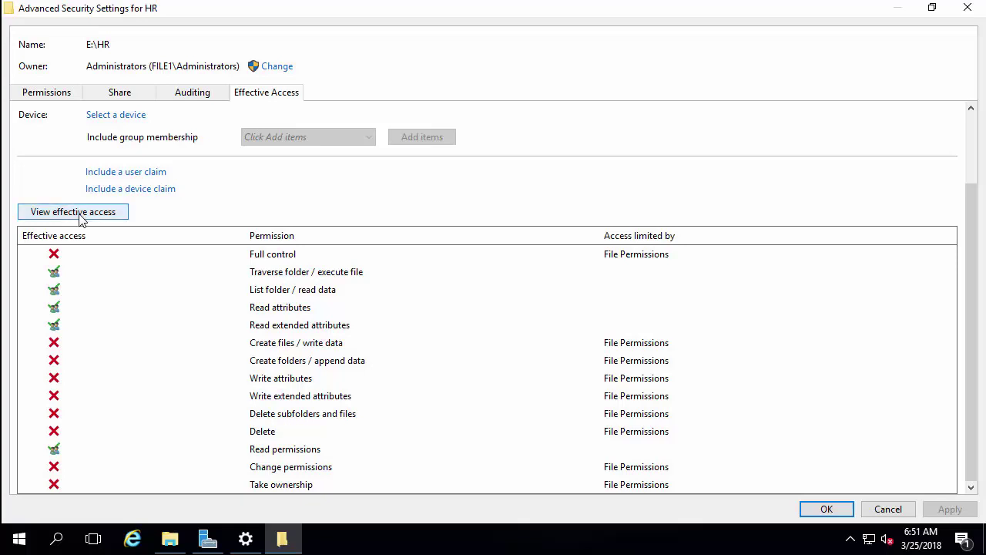
# Search for the user as a device by two partial names, hit 'not found' errors, and cancel.
pyautogui.click(125, 116)
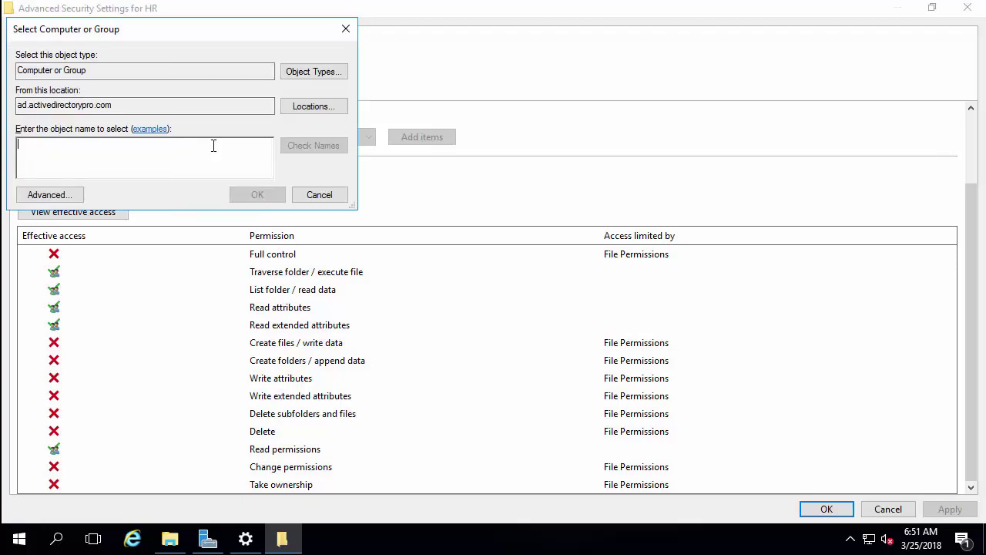
pyautogui.moveTo(177, 39); pyautogui.dragTo(625, 96)
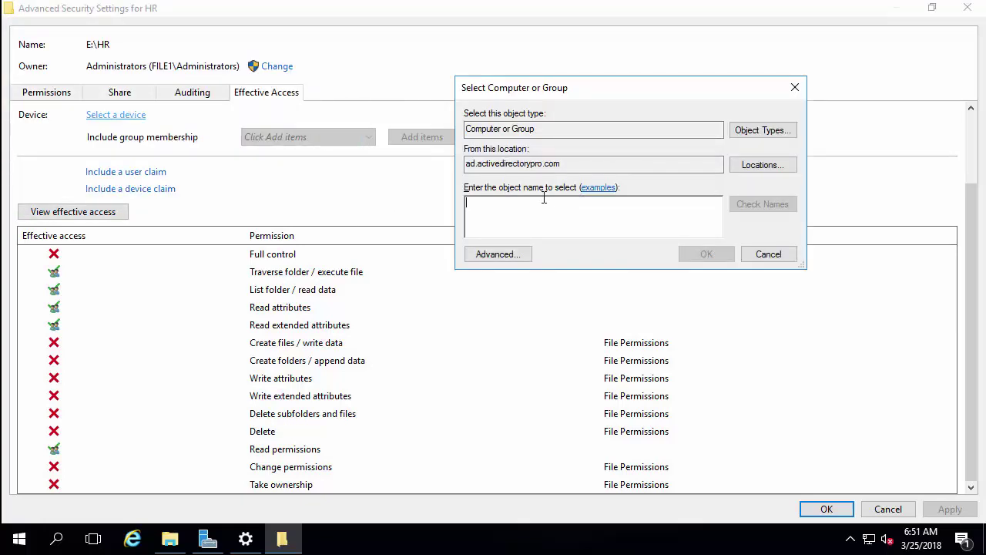
pyautogui.write('dan wamer')
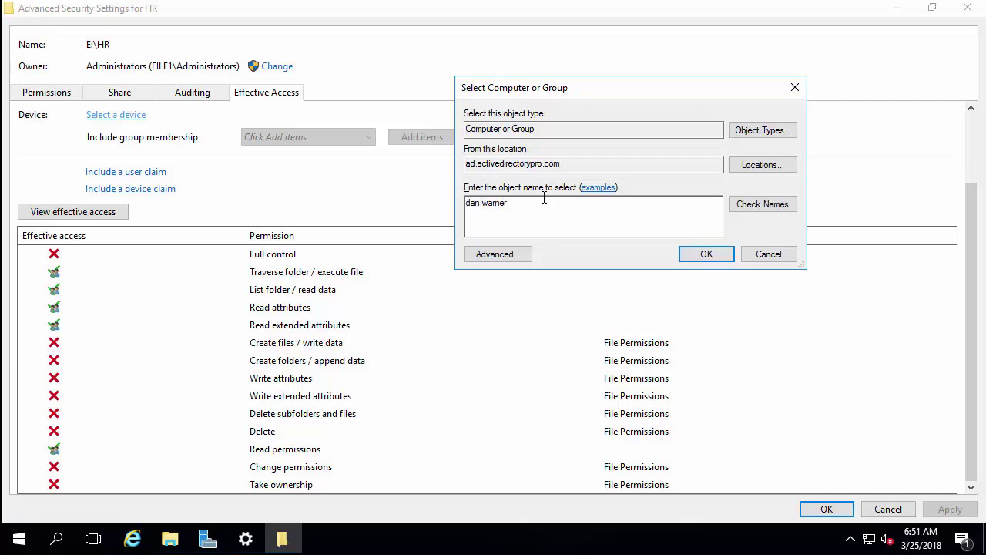
pyautogui.click(764, 204)
pyautogui.click(633, 199)
pyautogui.moveTo(524, 204); pyautogui.dragTo(433, 197)
pyautogui.write('dwar')
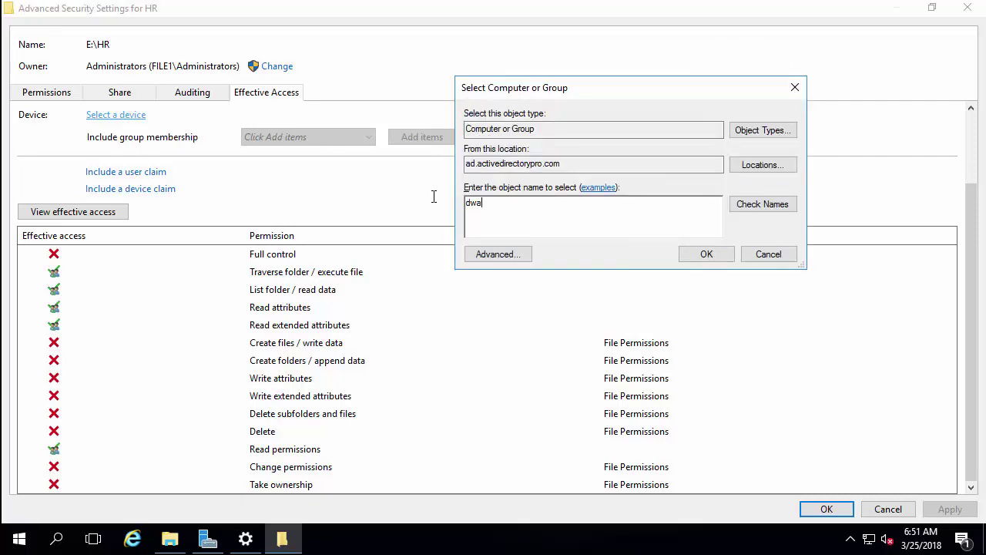
pyautogui.click(762, 204)
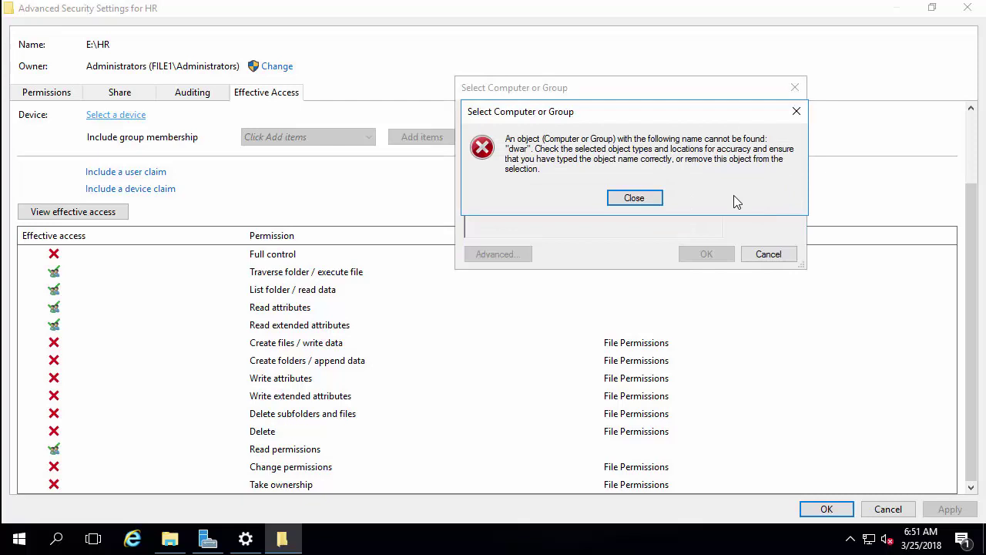
pyautogui.click(634, 199)
pyautogui.click(769, 255)
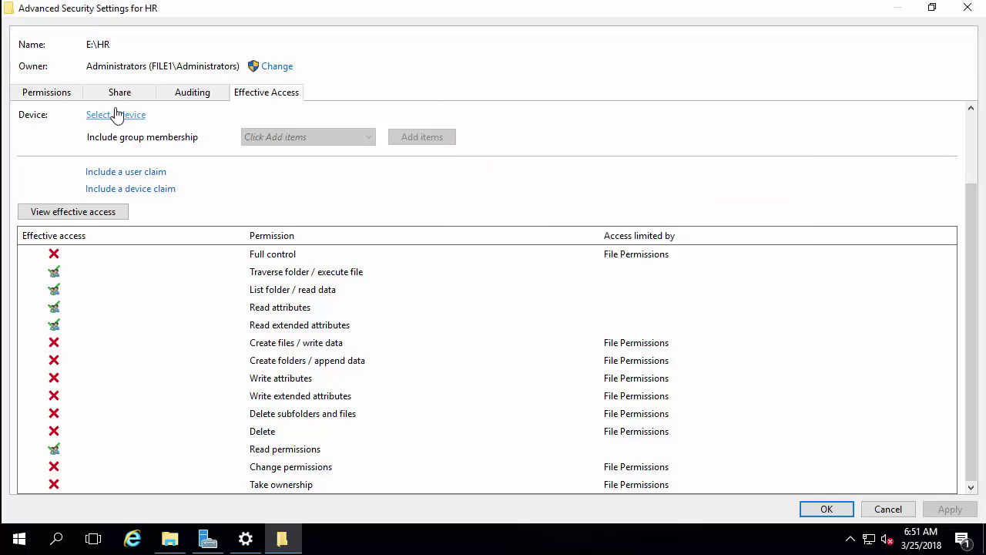
pyautogui.scroll(2, 485, 173)
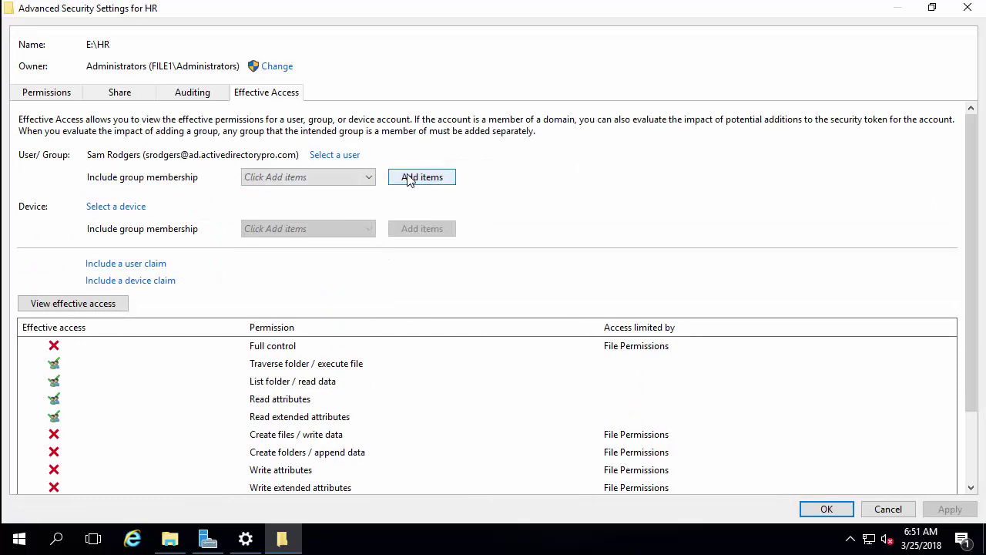
# Resolve the intended user from a partial name and view their effective permissions on E:\HR.
pyautogui.click(333, 156)
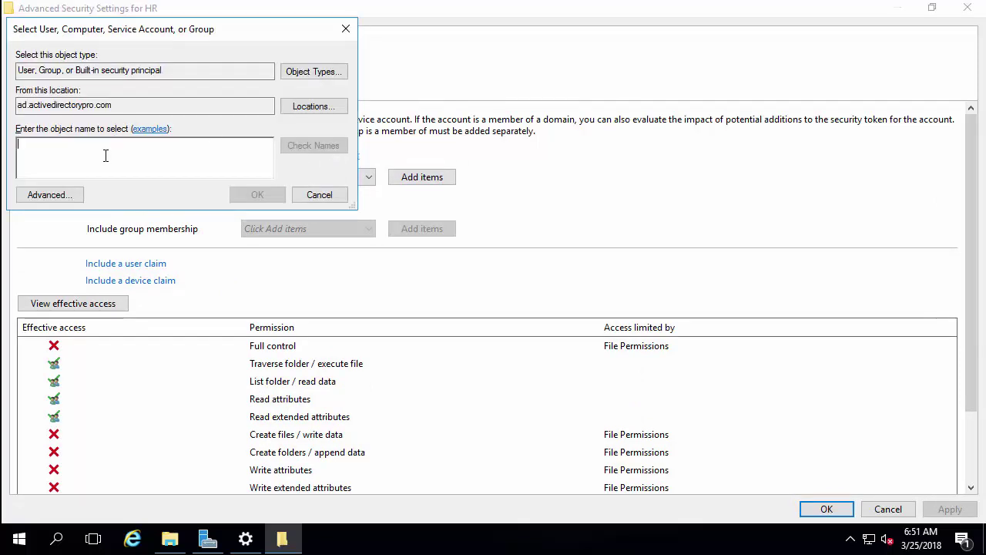
pyautogui.write('dwar')
pyautogui.click(320, 146)
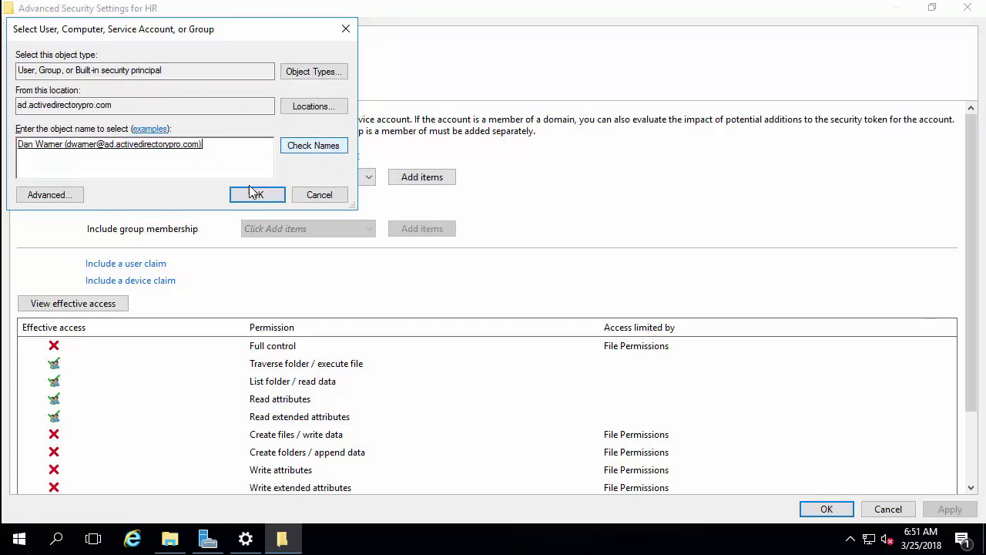
pyautogui.click(255, 192)
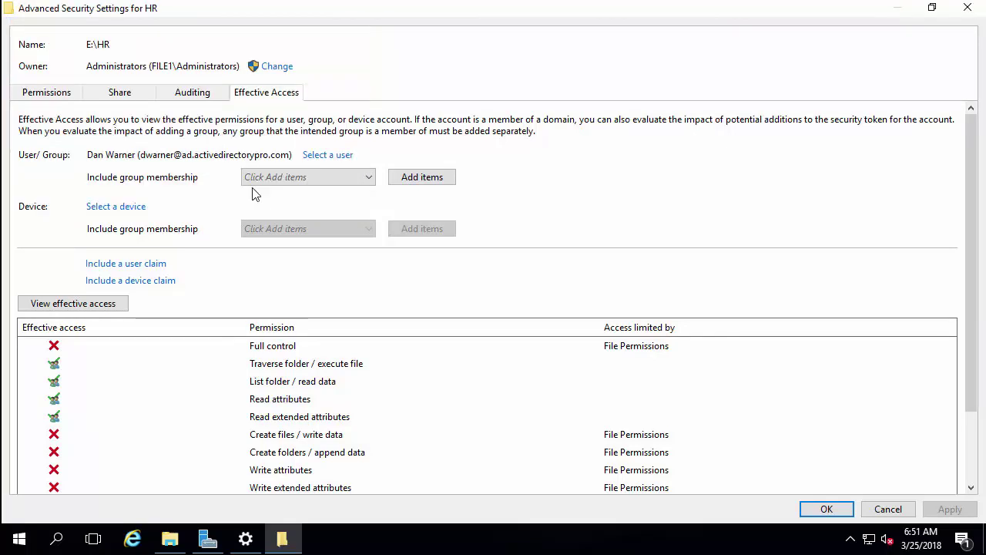
pyautogui.click(97, 305)
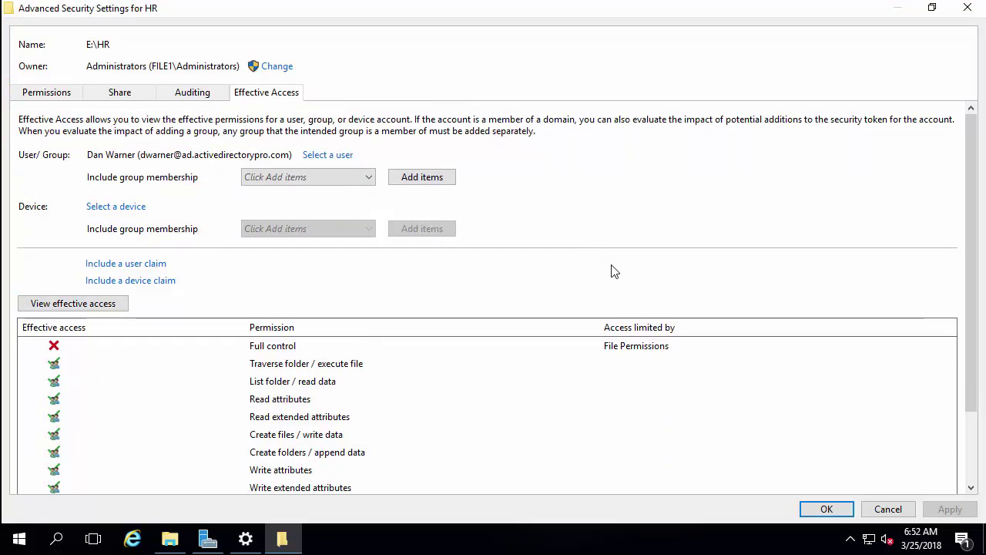
pyautogui.scroll(-3, 614, 271)
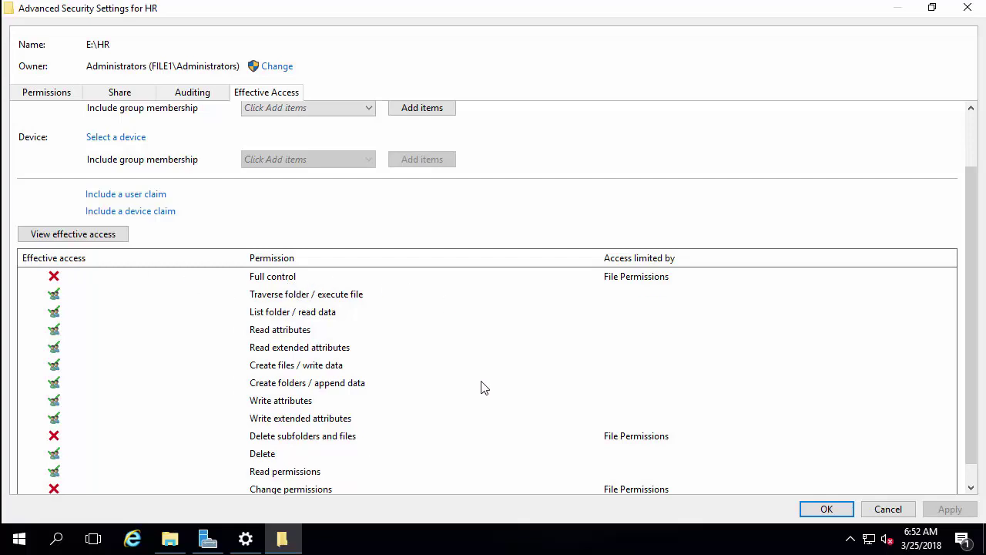
pyautogui.scroll(-1, 483, 388)
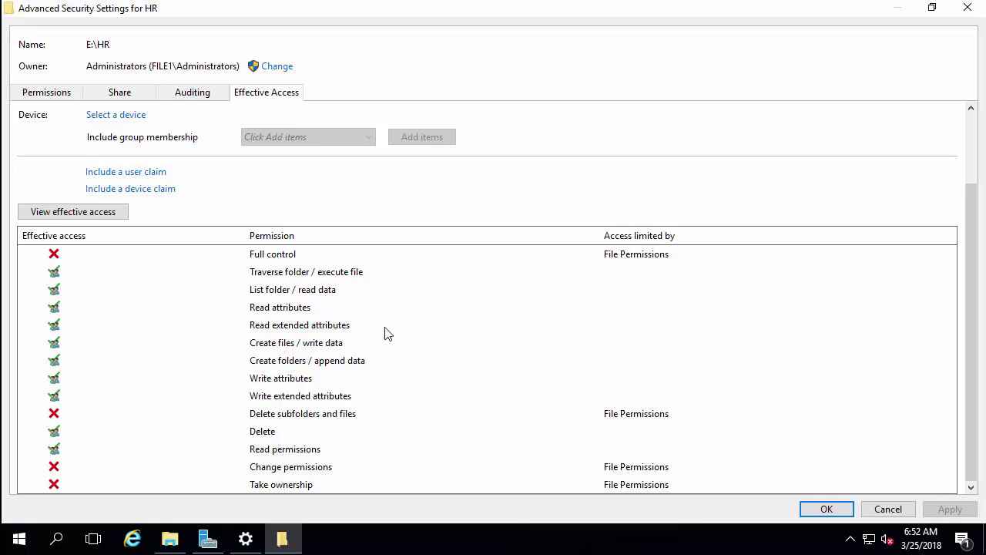
pyautogui.moveTo(971, 388); pyautogui.dragTo(971, 273)
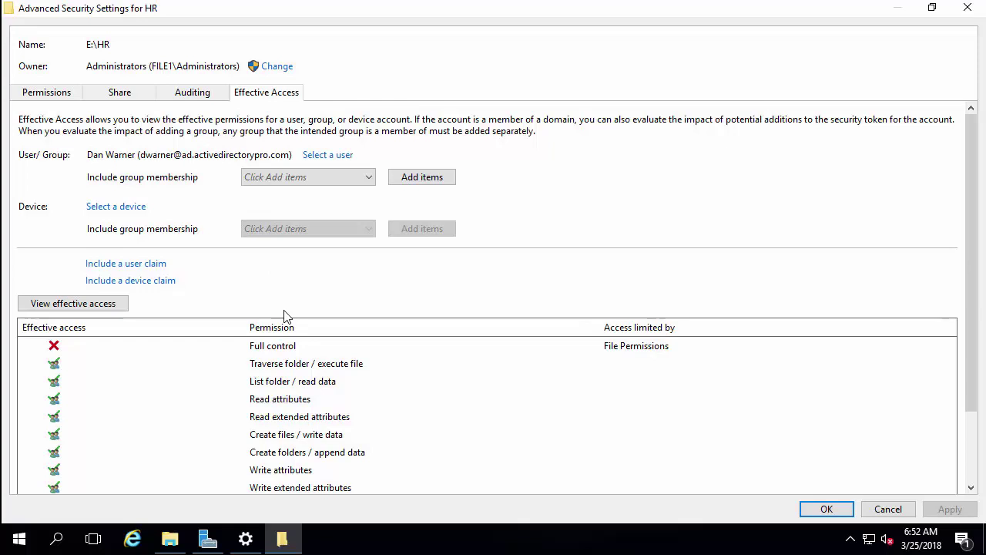
# Pick a different domain user, resolved from a partial name, as the account evaluated on E:\HR.
pyautogui.click(329, 155)
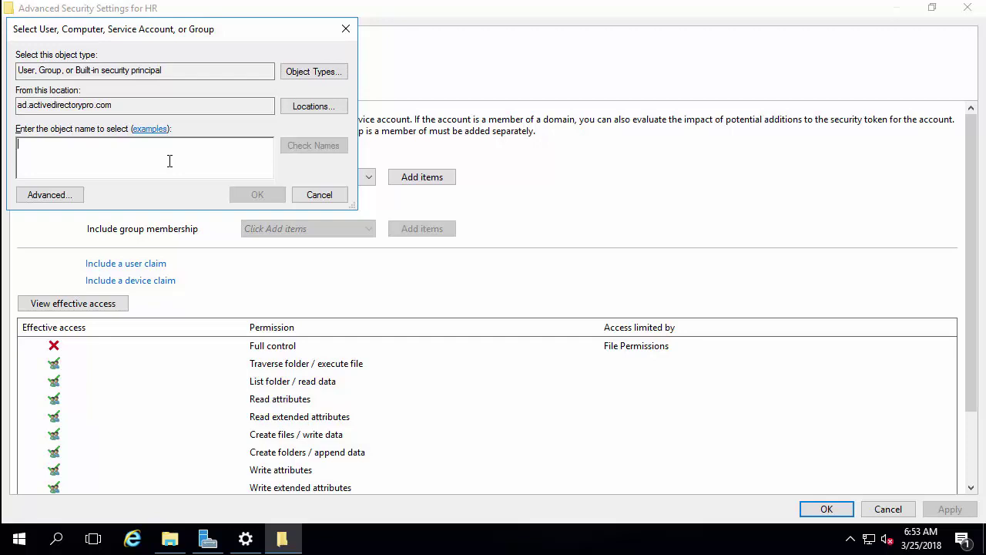
pyautogui.write('amanda')
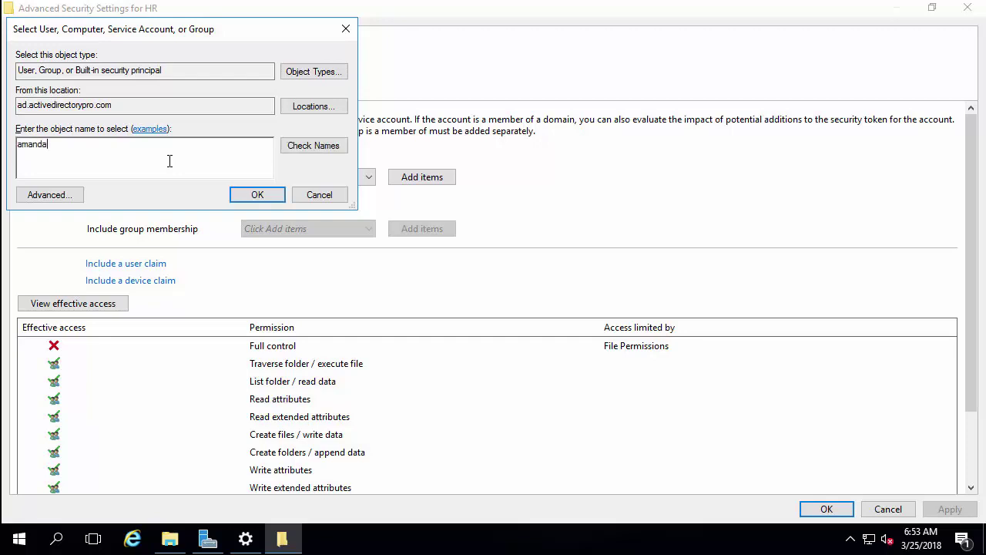
pyautogui.click(312, 146)
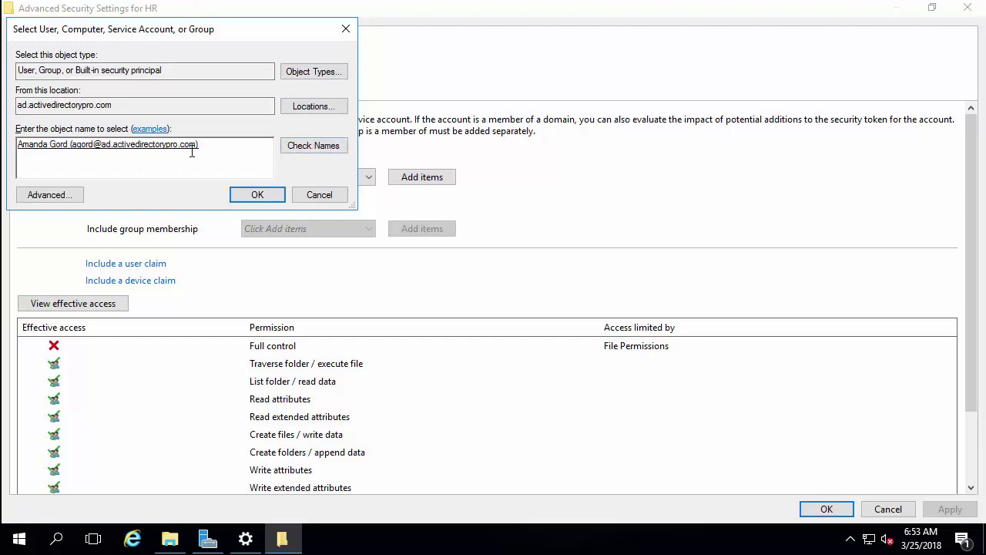
pyautogui.click(258, 195)
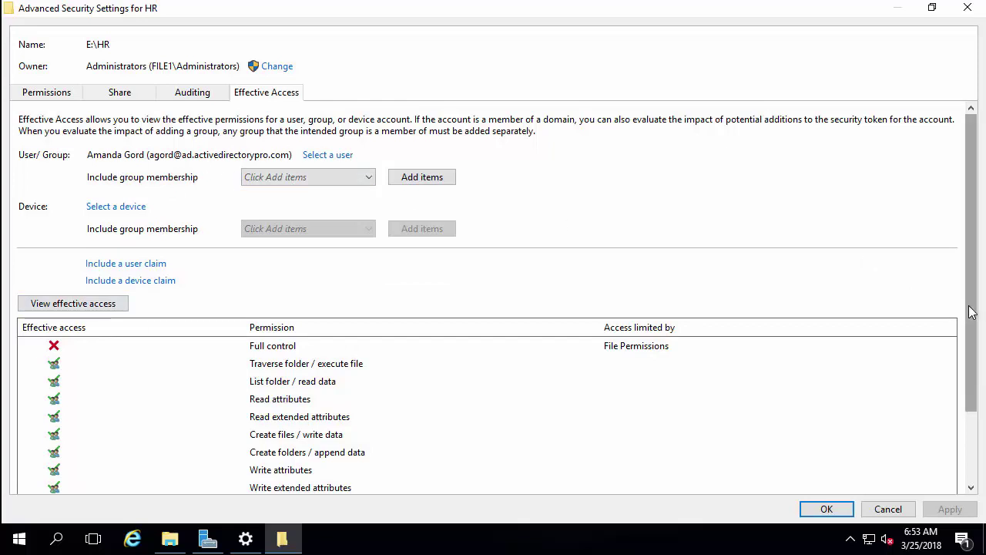
pyautogui.moveTo(972, 339); pyautogui.dragTo(977, 244)
# Re-select the intended user by first name and recompute their effective permissions on E:\HR.
pyautogui.click(340, 156)
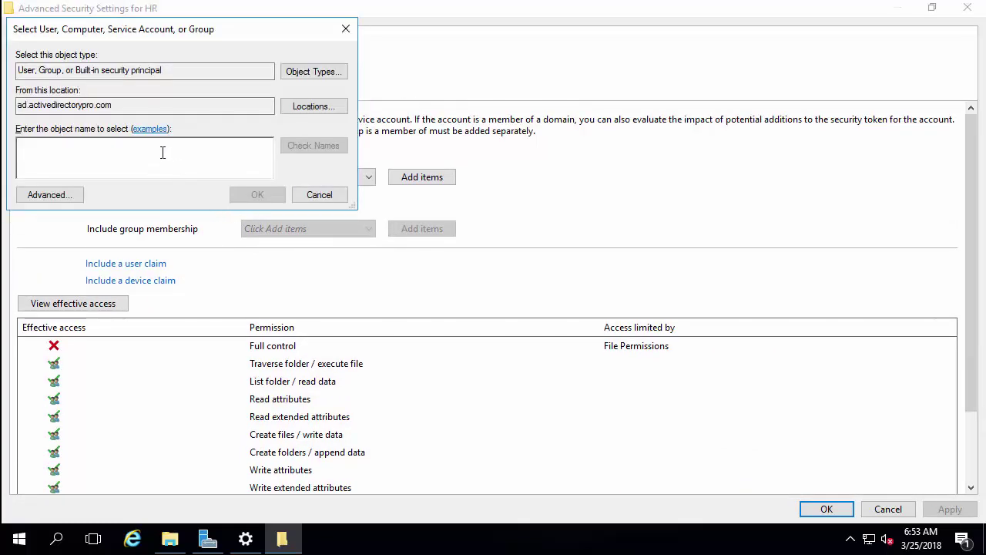
pyautogui.write('dan')
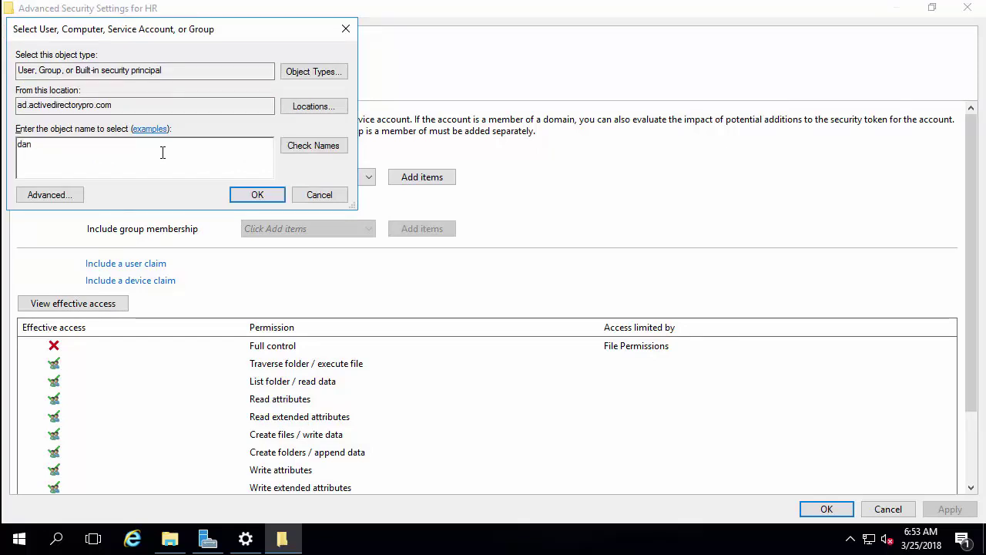
pyautogui.click(316, 148)
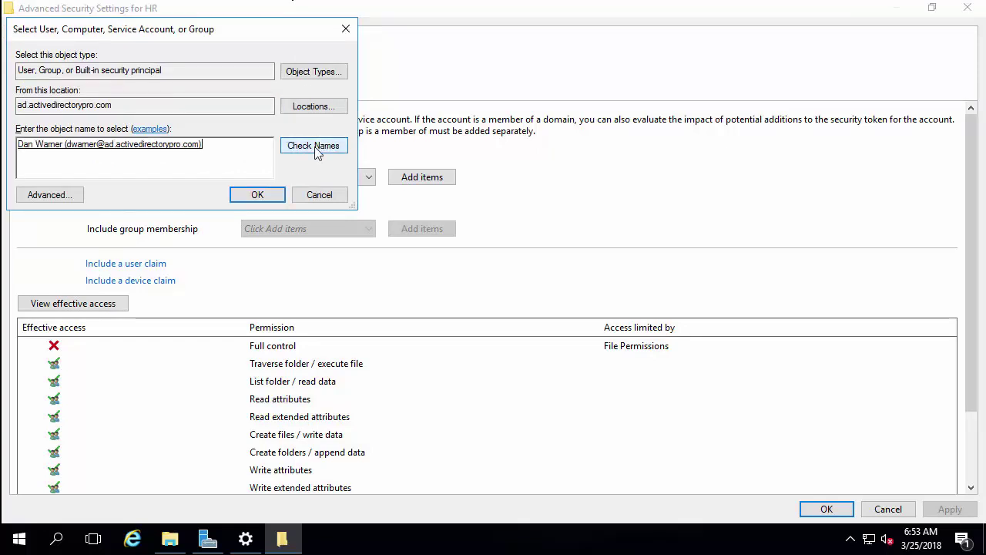
pyautogui.click(256, 194)
pyautogui.click(86, 309)
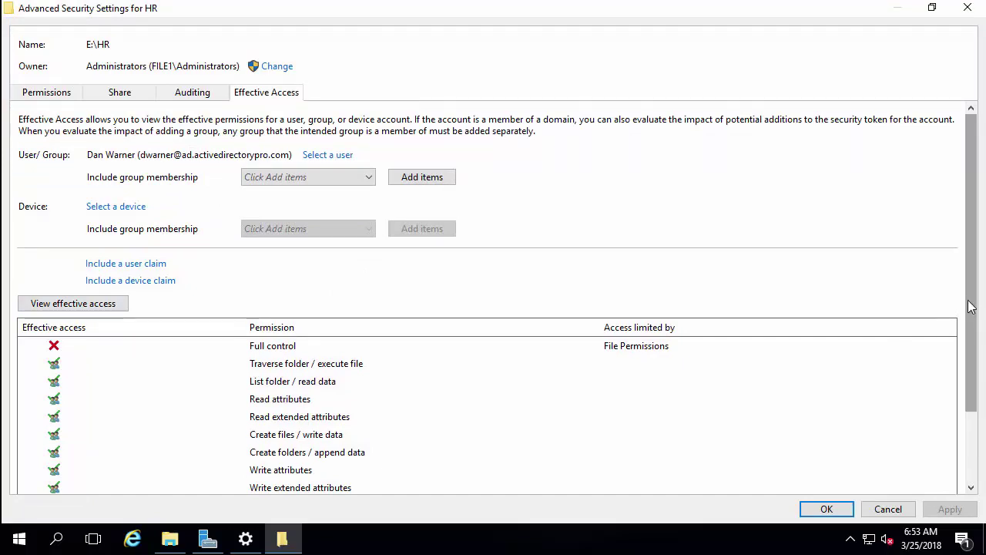
pyautogui.moveTo(971, 325); pyautogui.dragTo(975, 416)
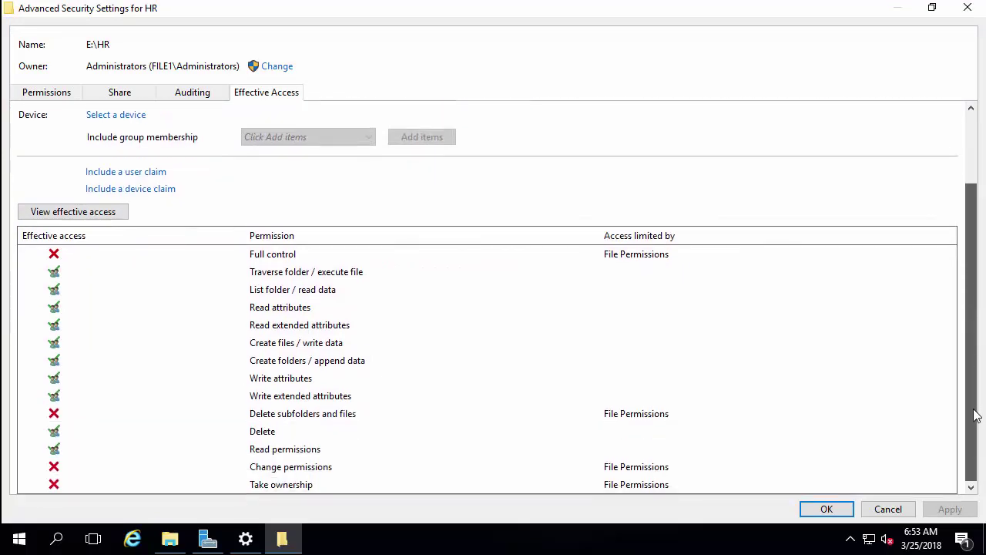
pyautogui.moveTo(975, 334); pyautogui.dragTo(969, 242)
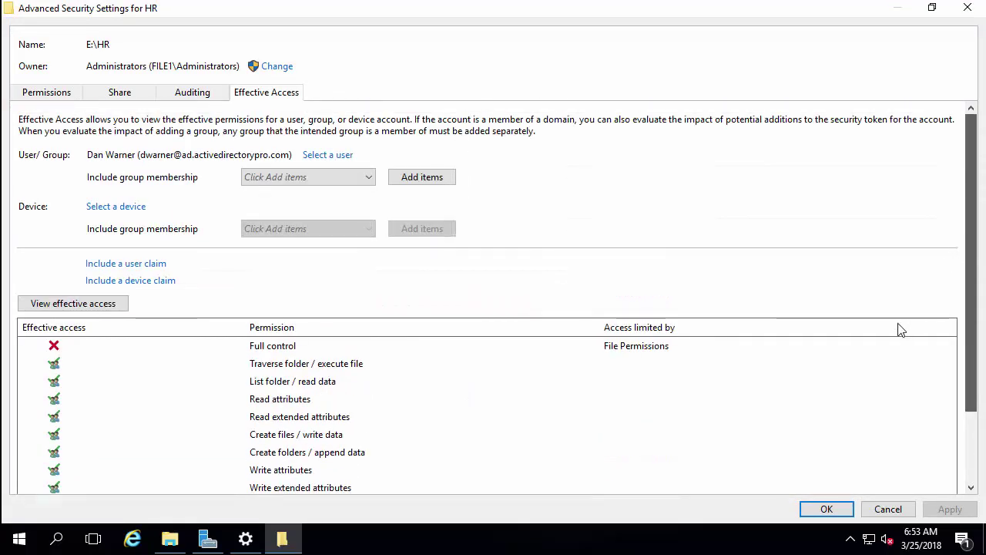
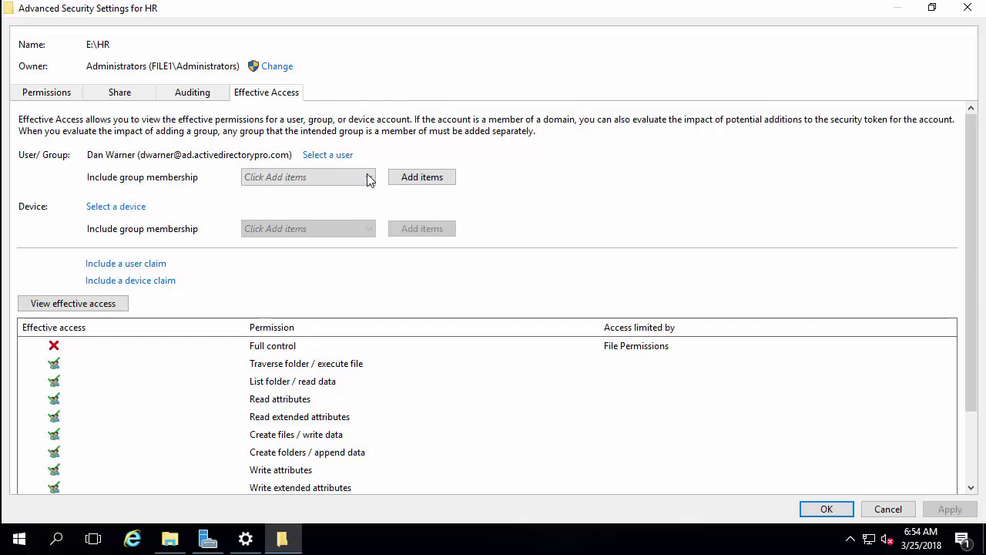
# Include the HR Full group in the user's membership and recalculate effective access on E:\HR.
pyautogui.click(368, 179)
pyautogui.click(409, 178)
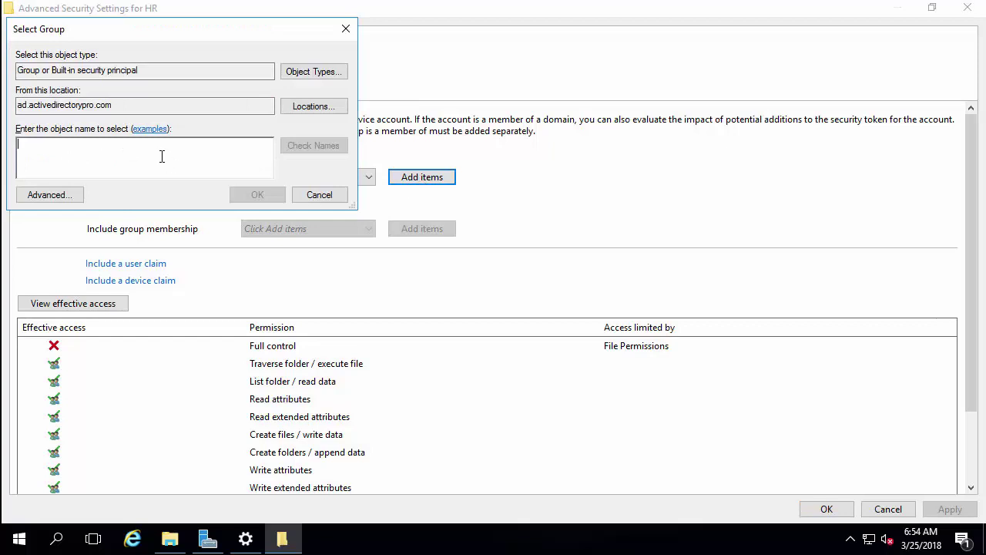
pyautogui.write('hr fu')
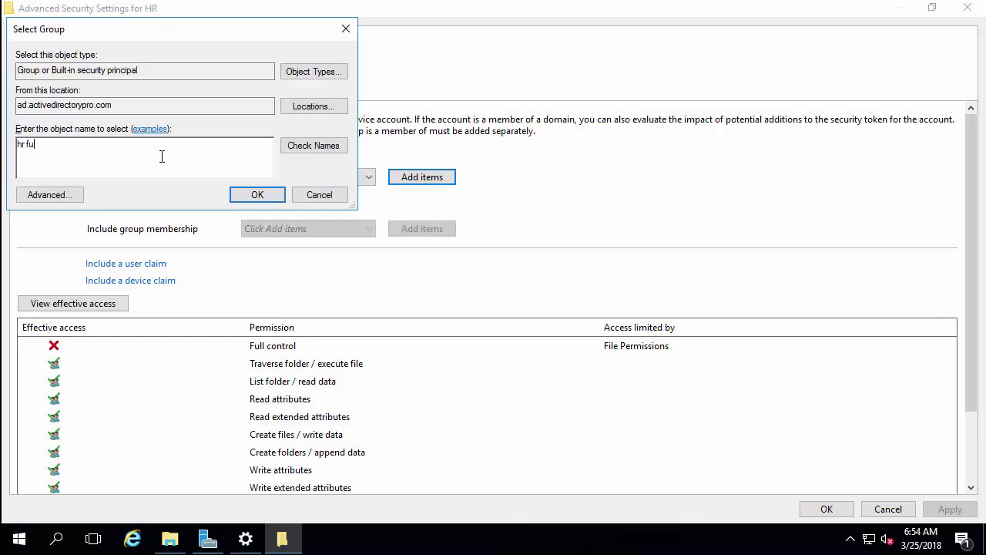
pyautogui.click(326, 146)
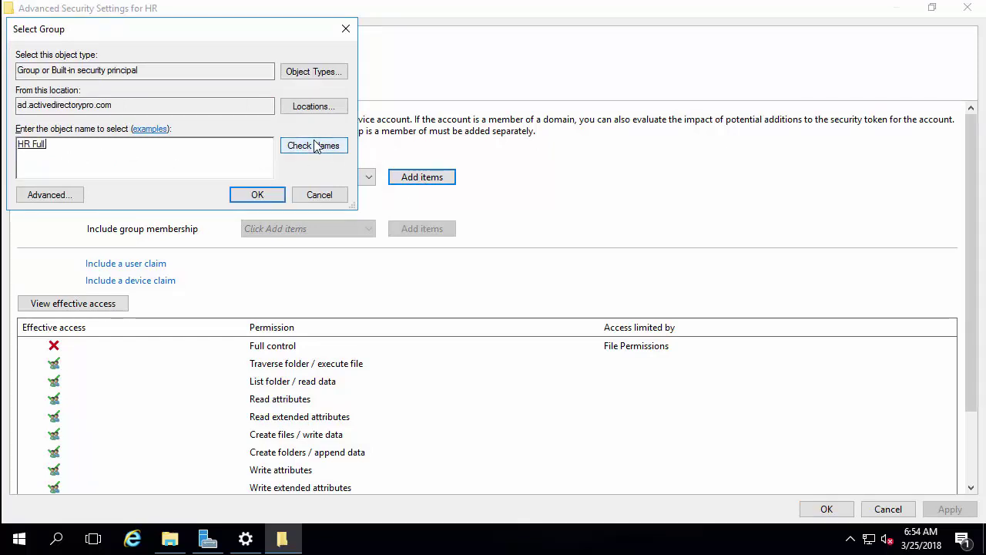
pyautogui.click(260, 193)
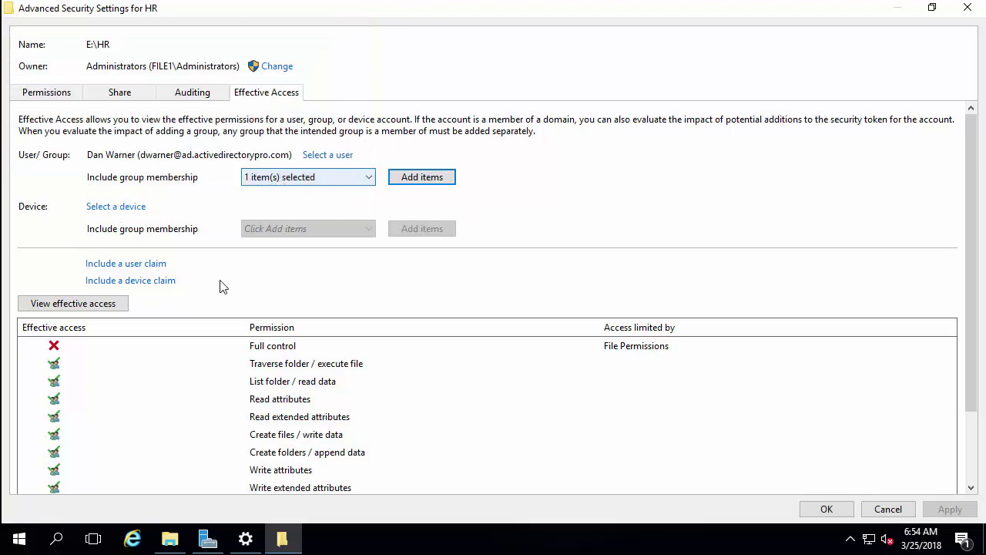
pyautogui.click(98, 305)
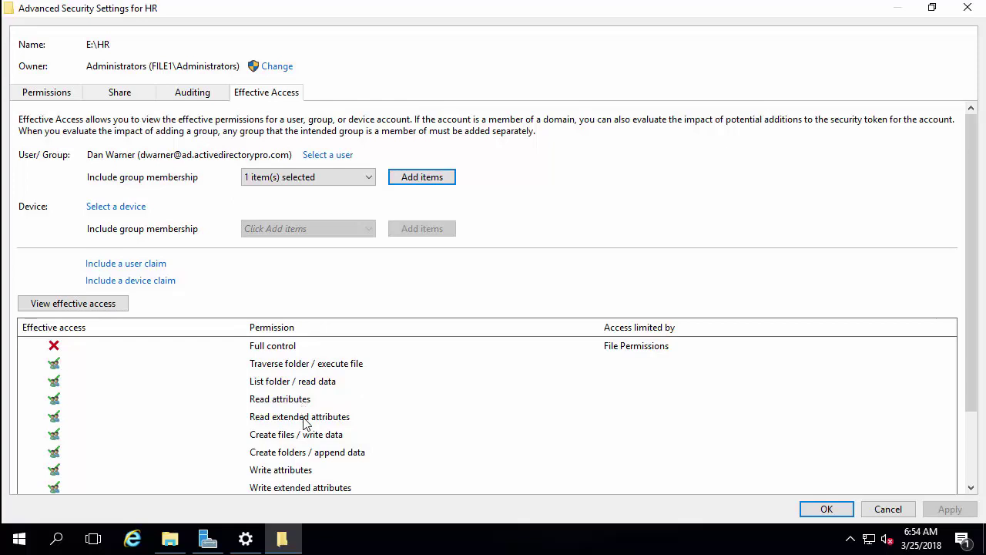
pyautogui.moveTo(167, 544)
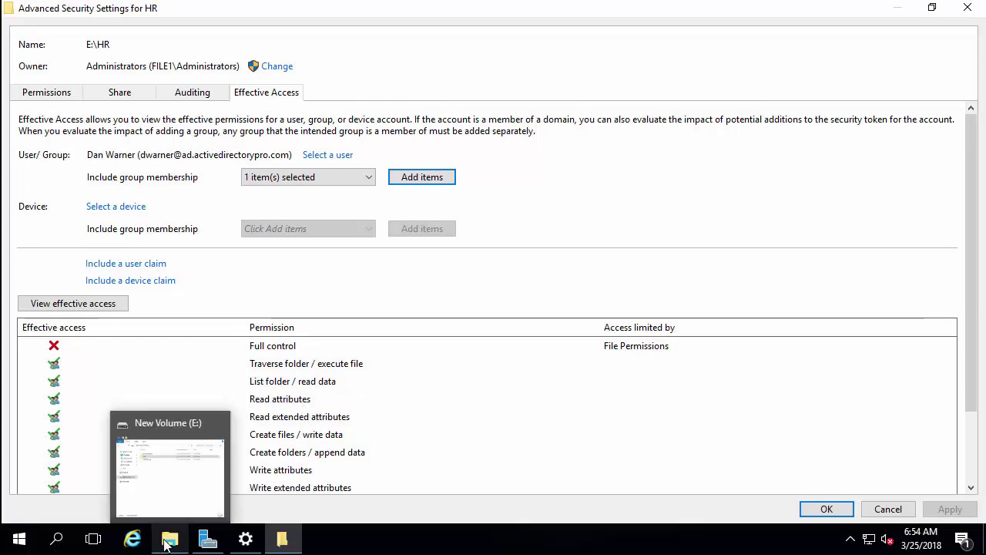
# Open the Security tab of the Supervisor folder's properties inside E:\HR.
pyautogui.click(176, 465)
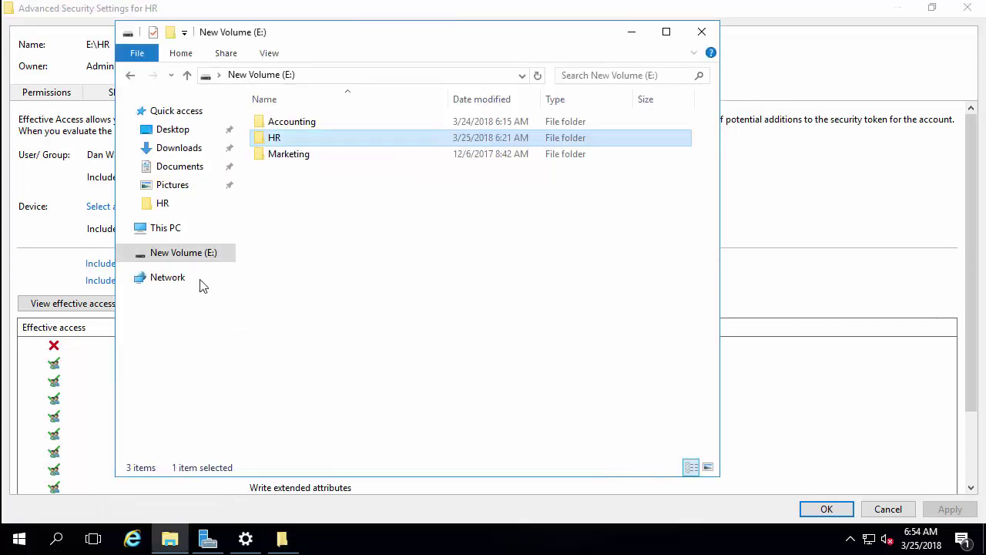
pyautogui.doubleClick(292, 138)
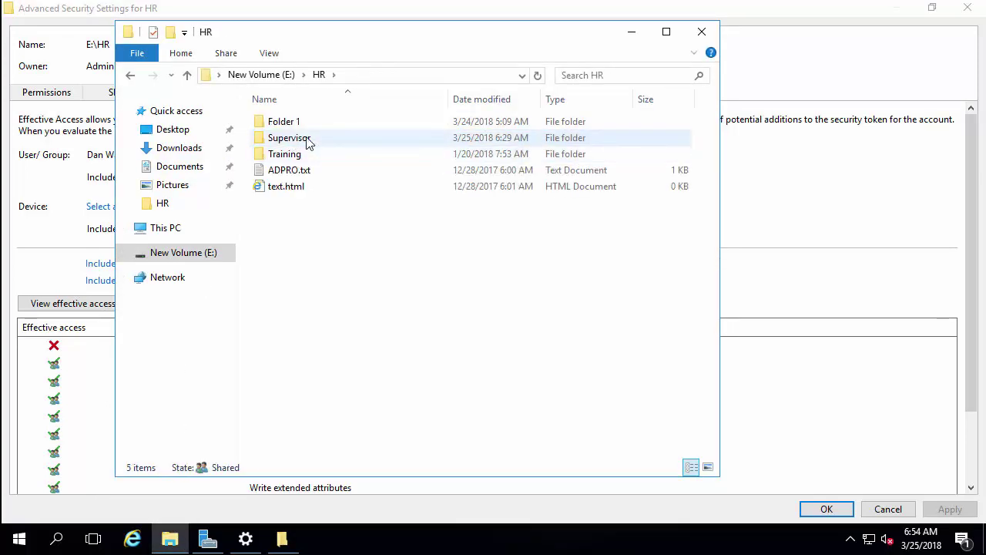
pyautogui.rightClick(307, 141)
pyautogui.click(363, 415)
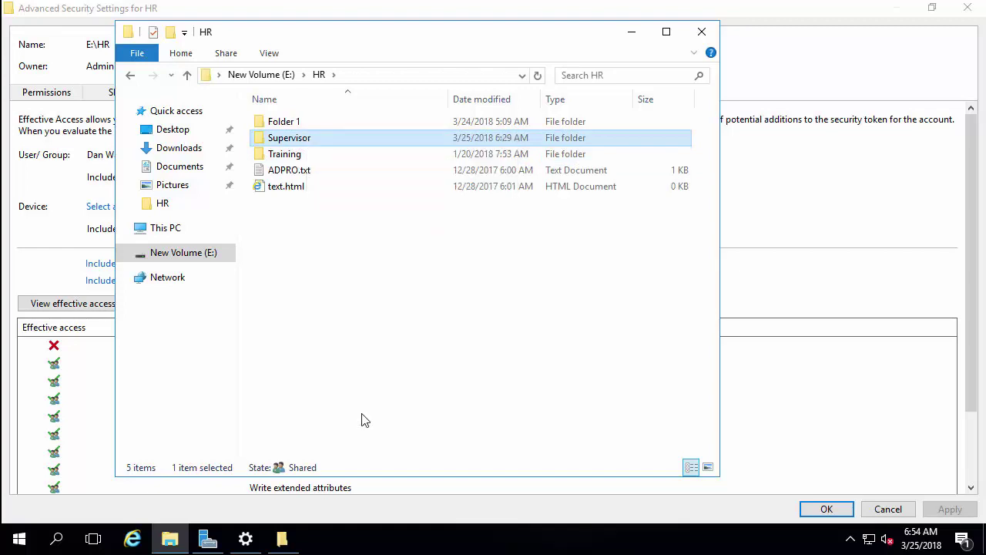
pyautogui.click(413, 176)
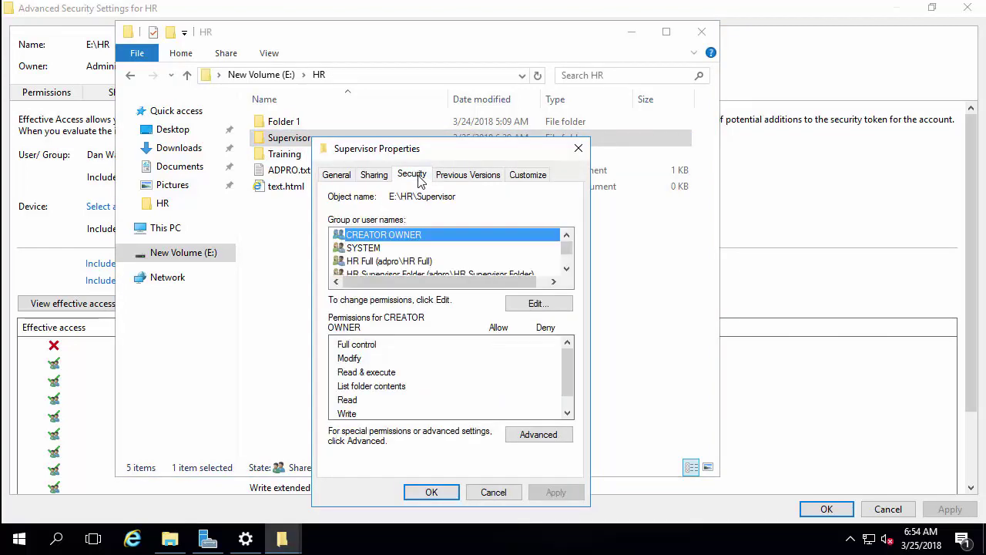
# Review HR Full's permissions on Supervisor and open its Advanced Security Settings.
pyautogui.click(373, 262)
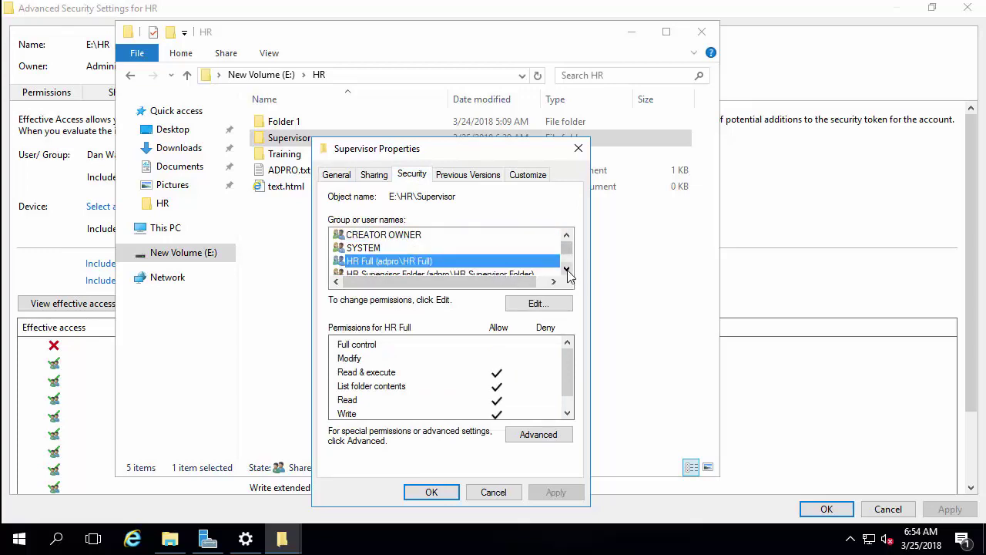
pyautogui.click(567, 271)
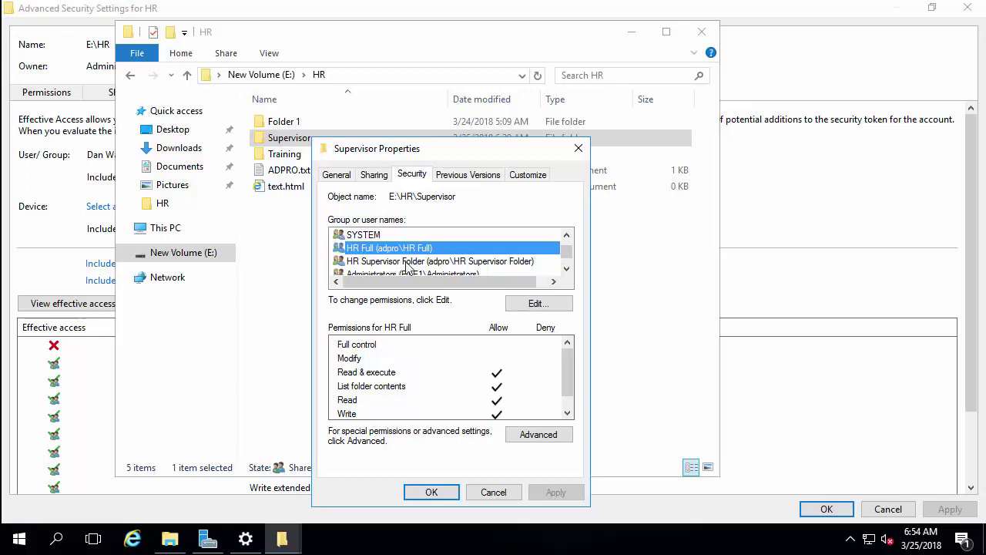
pyautogui.click(529, 436)
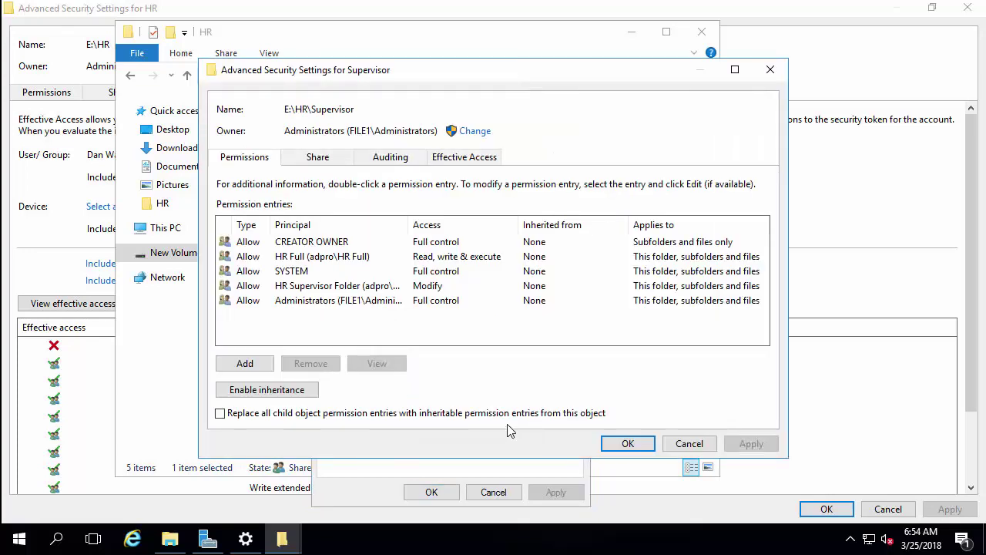
# Remove the HR Full permission entry from Supervisor, apply, and confirm.
pyautogui.click(326, 262)
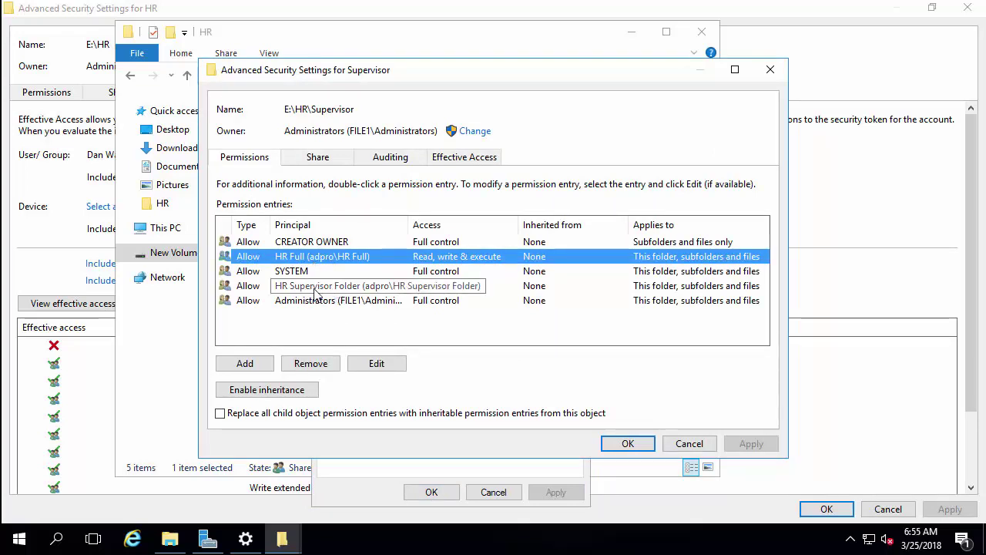
pyautogui.click(316, 363)
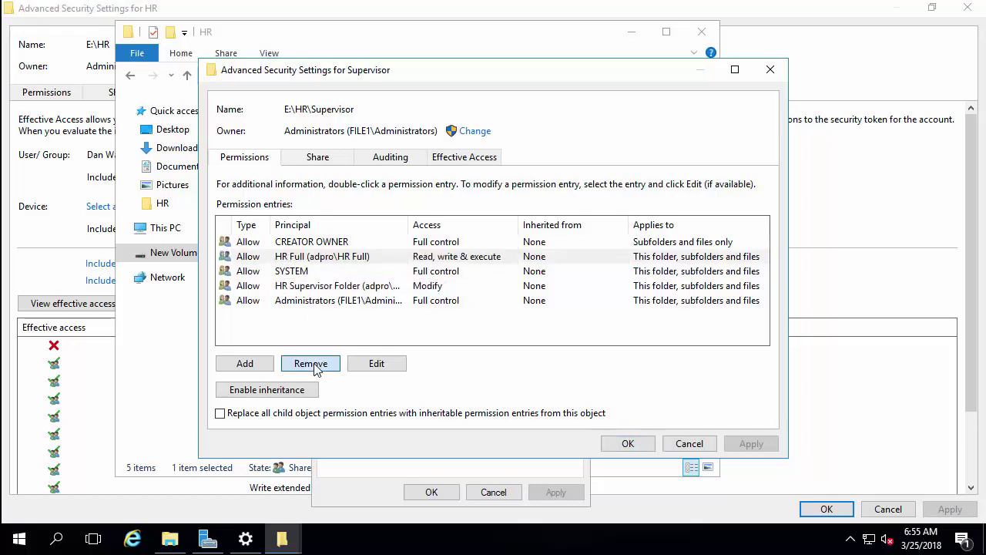
pyautogui.click(759, 445)
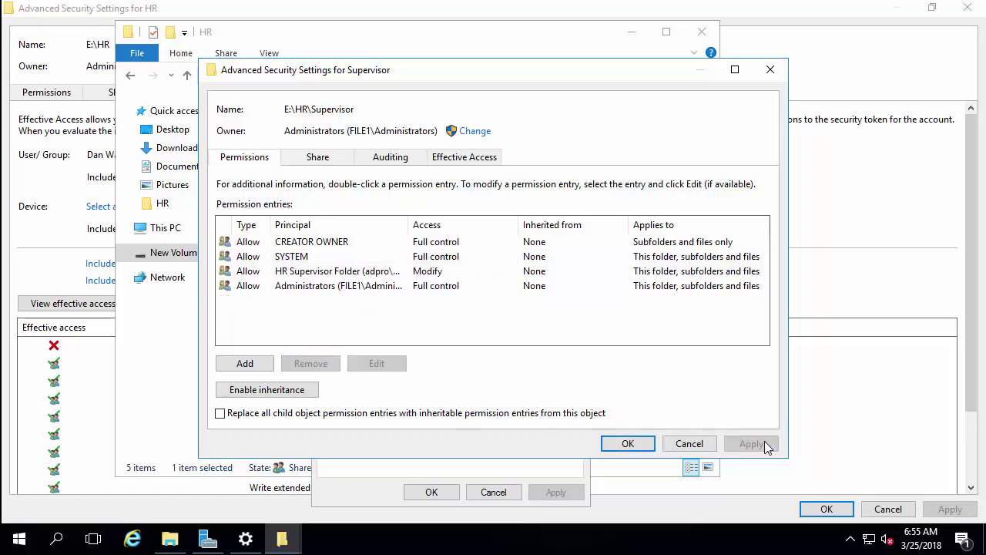
pyautogui.click(635, 448)
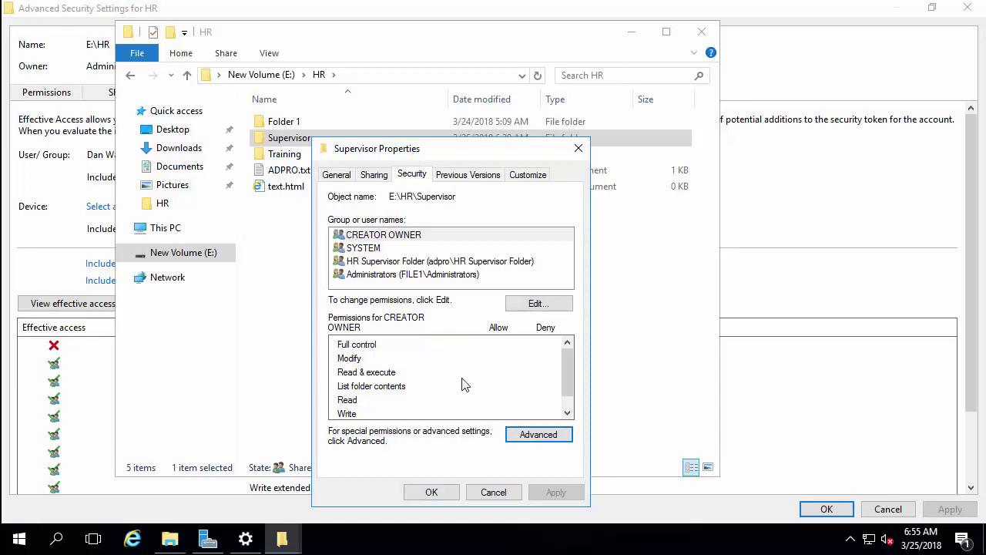
# Reposition the Supervisor Advanced Security Settings window, then save and close it.
pyautogui.click(530, 433)
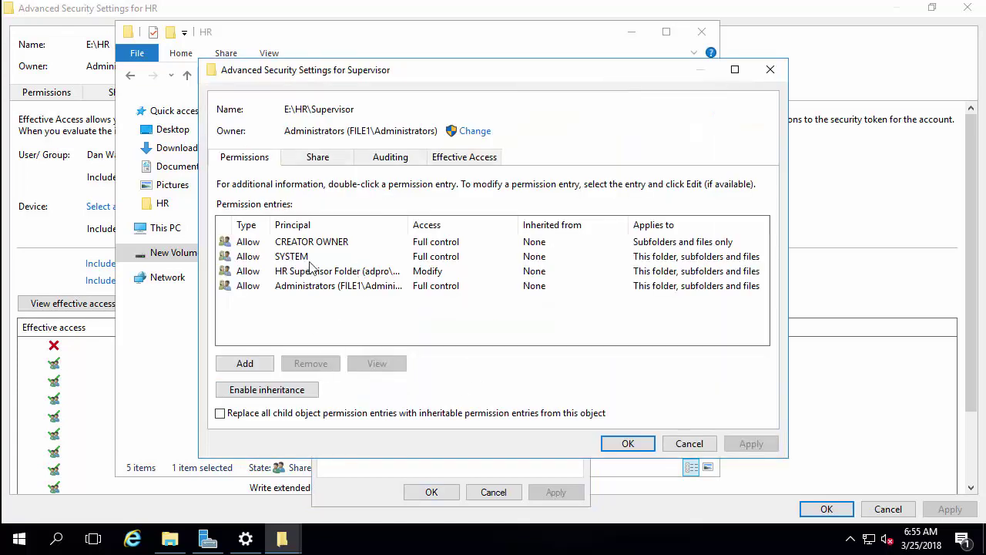
pyautogui.moveTo(432, 74); pyautogui.dragTo(522, 45)
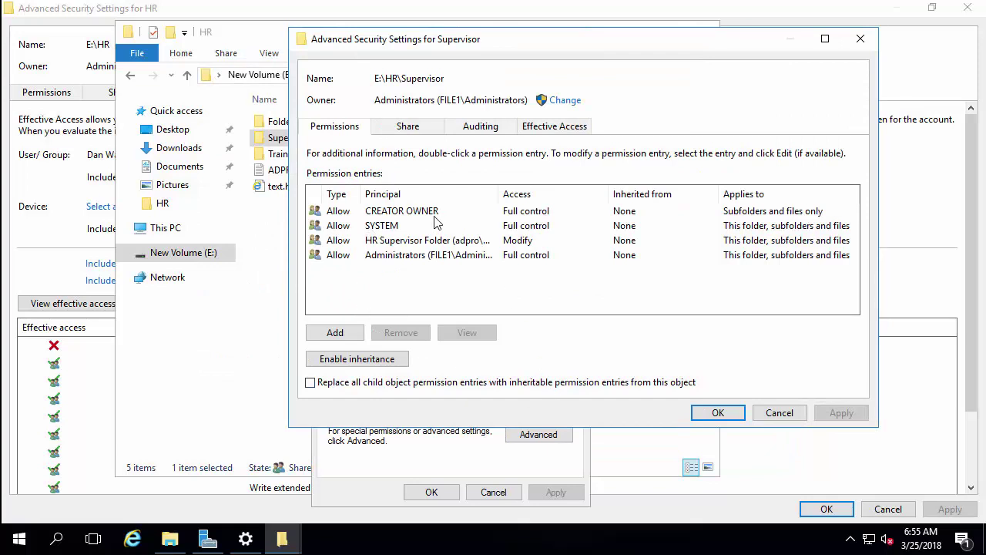
pyautogui.moveTo(505, 47); pyautogui.dragTo(542, 147)
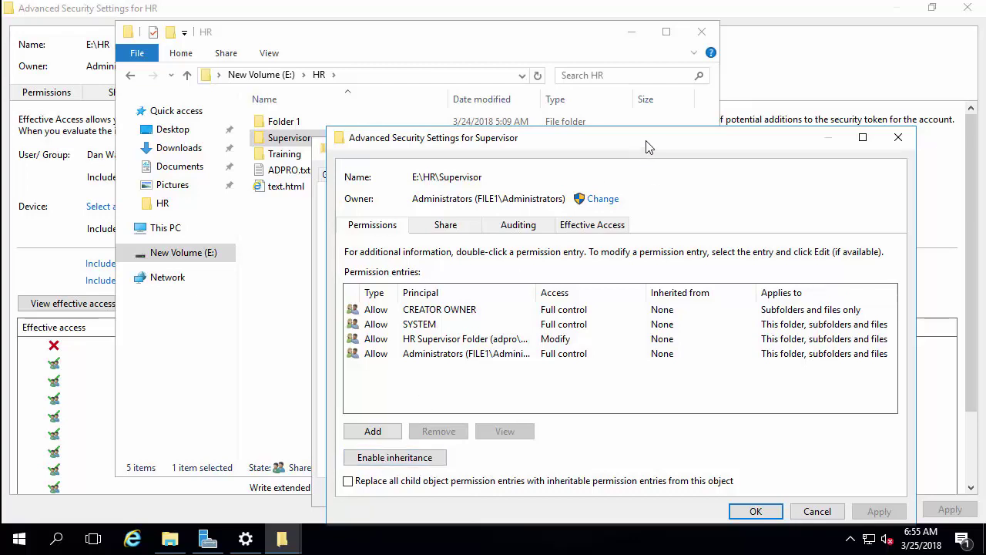
pyautogui.moveTo(648, 144); pyautogui.dragTo(616, 55)
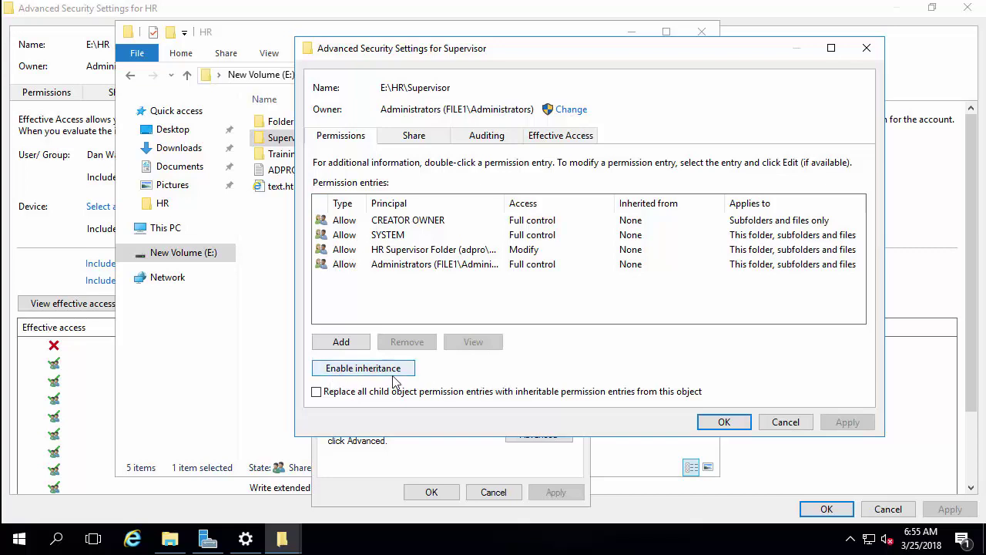
pyautogui.click(724, 426)
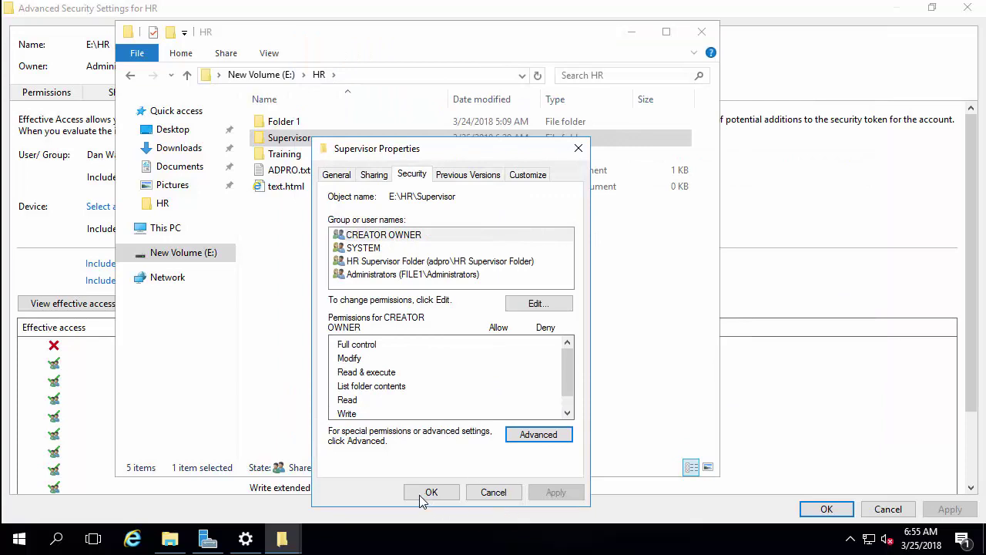
# Recheck the Supervisor folder's Security tab to confirm HR Full is gone, then close Properties.
pyautogui.click(287, 137)
pyautogui.rightClick(287, 137)
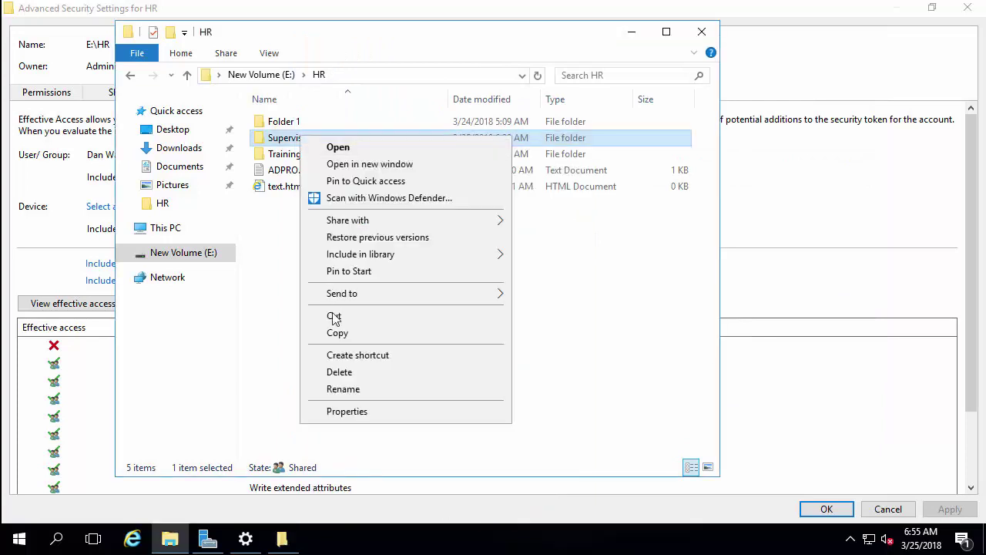
pyautogui.click(342, 411)
pyautogui.click(405, 174)
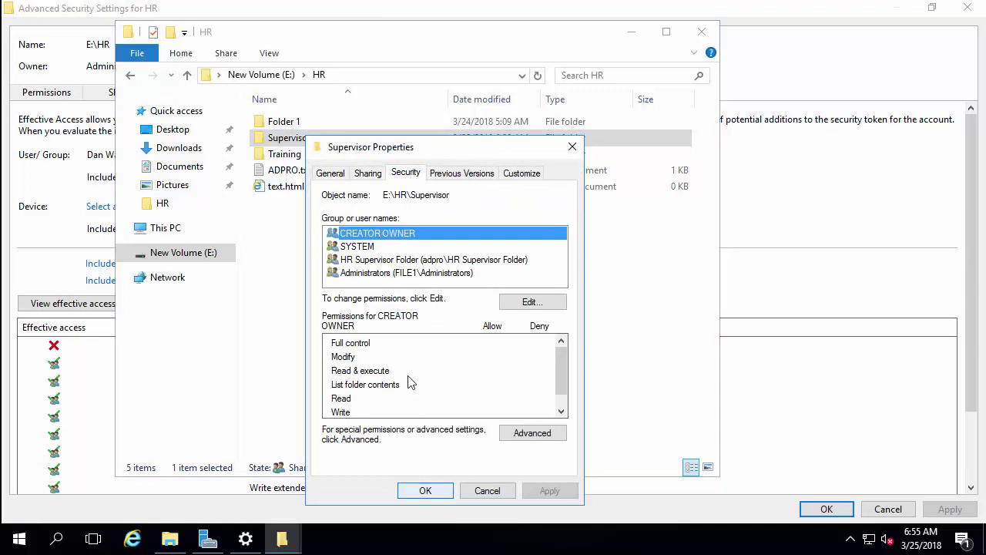
pyautogui.click(424, 490)
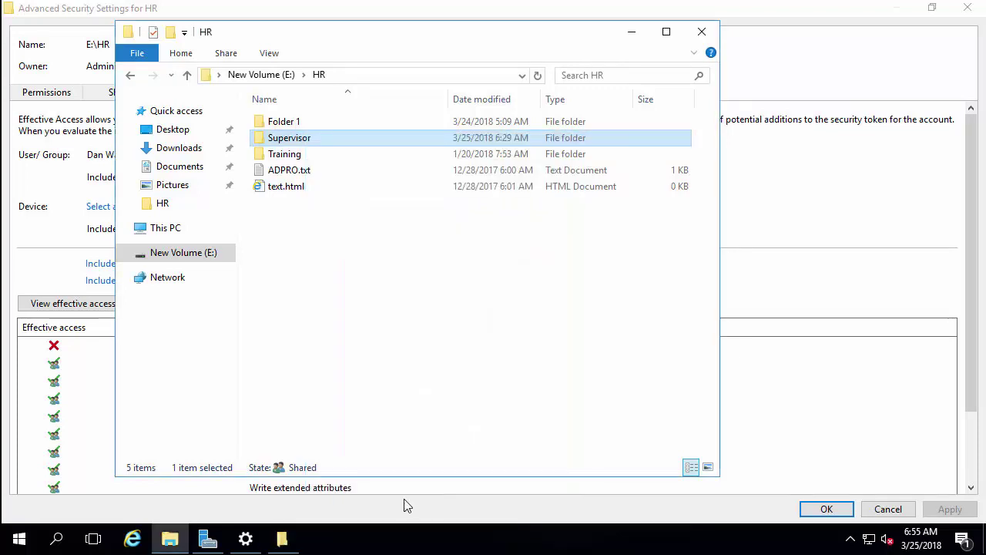
# Recalculate effective access for the user on E:\HR\Supervisor and review the results.
pyautogui.click(282, 539)
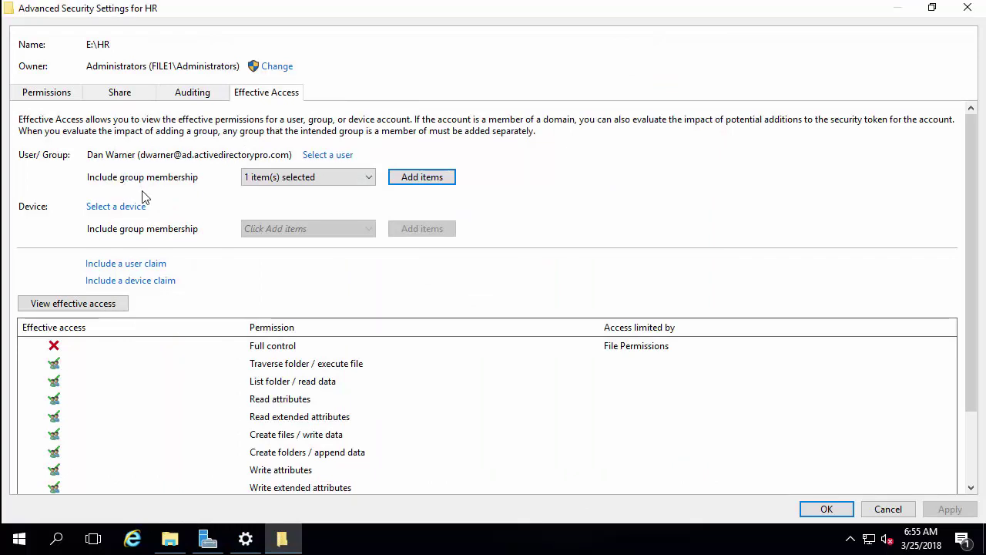
pyautogui.click(87, 304)
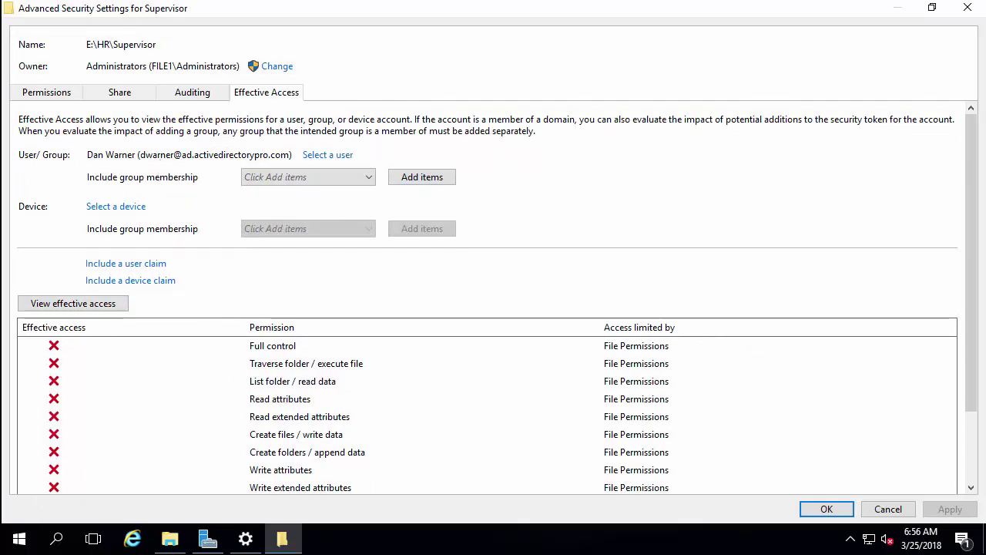
pyautogui.moveTo(977, 312); pyautogui.dragTo(981, 414)
pyautogui.scroll(5, 981, 414)
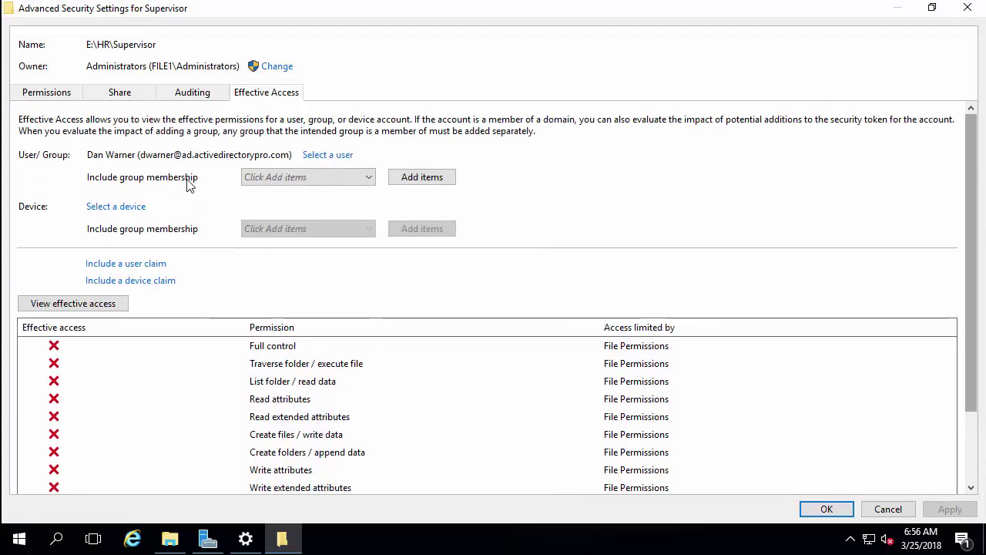
# Add HR Full to the user's group membership and view effective access, showing all permissions denied.
pyautogui.click(362, 176)
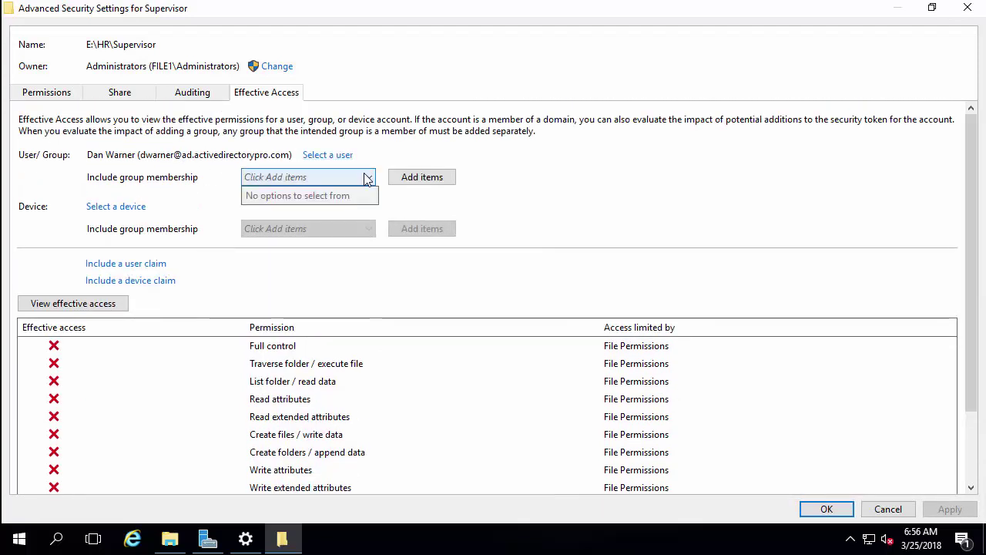
pyautogui.click(427, 177)
pyautogui.write('hr full')
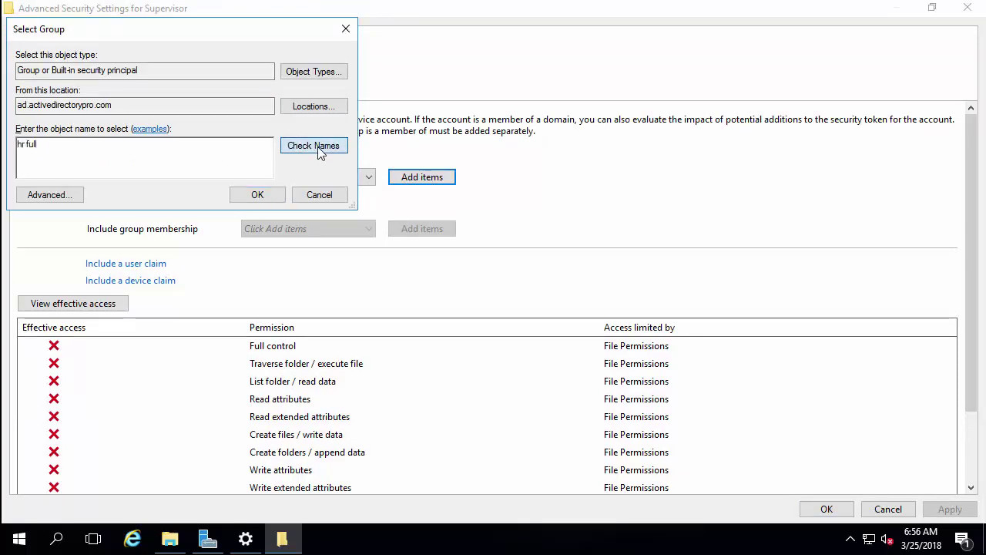
pyautogui.click(317, 146)
pyautogui.click(259, 194)
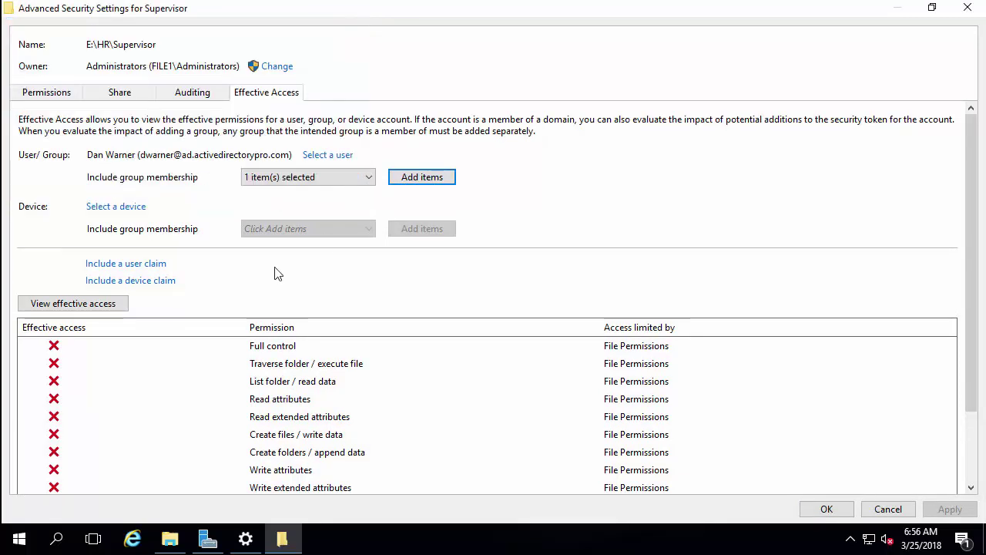
pyautogui.click(96, 306)
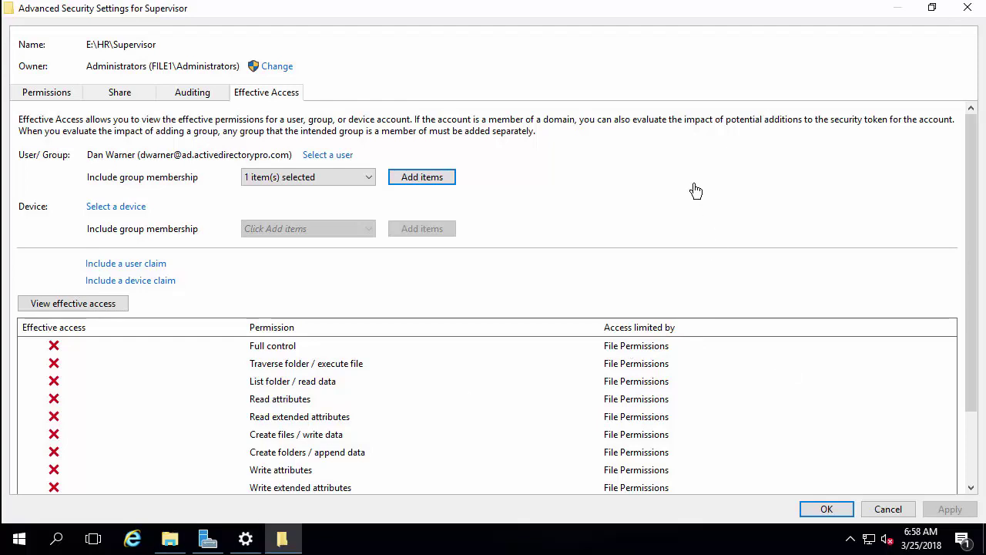
pyautogui.click(183, 539)
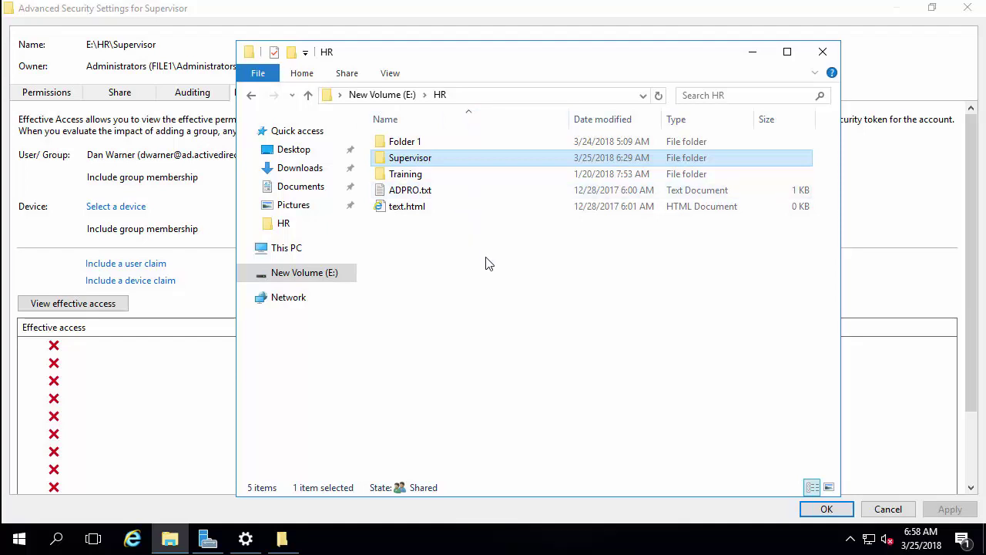
pyautogui.doubleClick(400, 162)
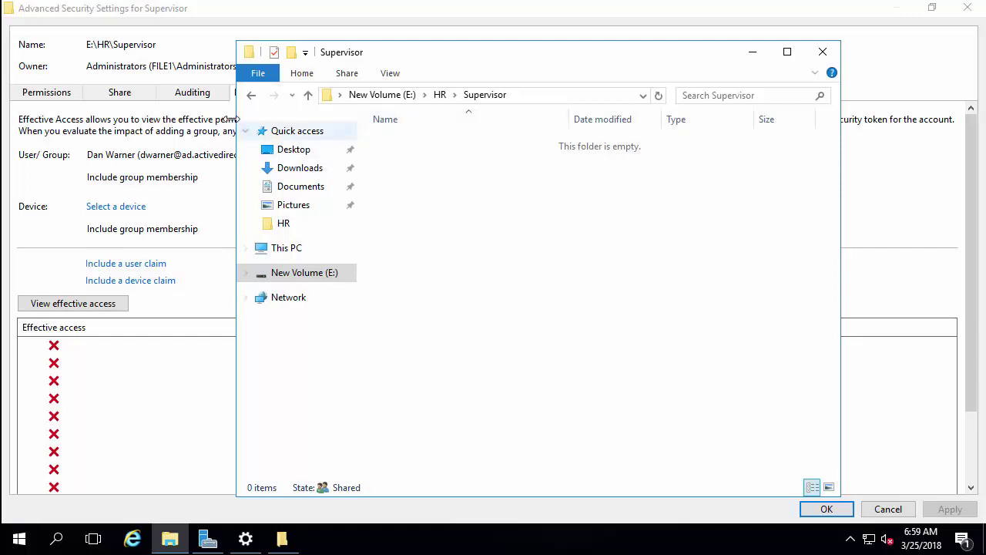
pyautogui.click(753, 54)
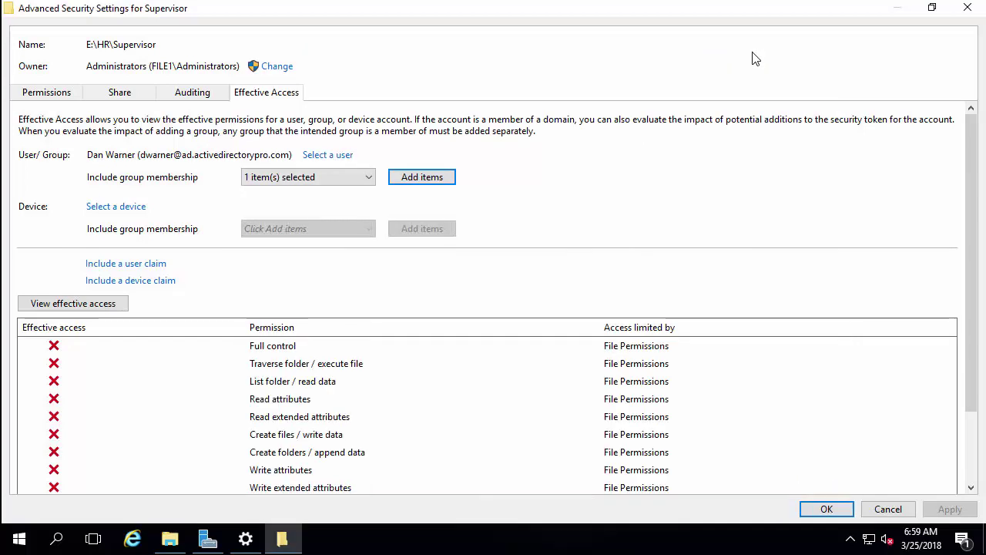